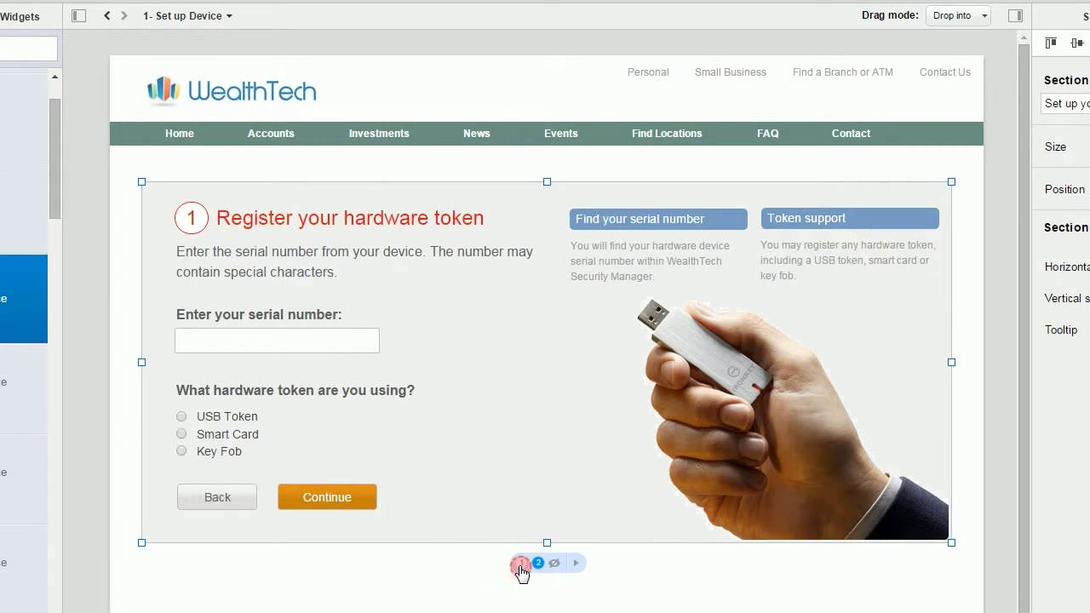
Step: Flip the section between phone and token views and select the TOKEN and PHONE labels
left_click(520, 564)
left_click(538, 563)
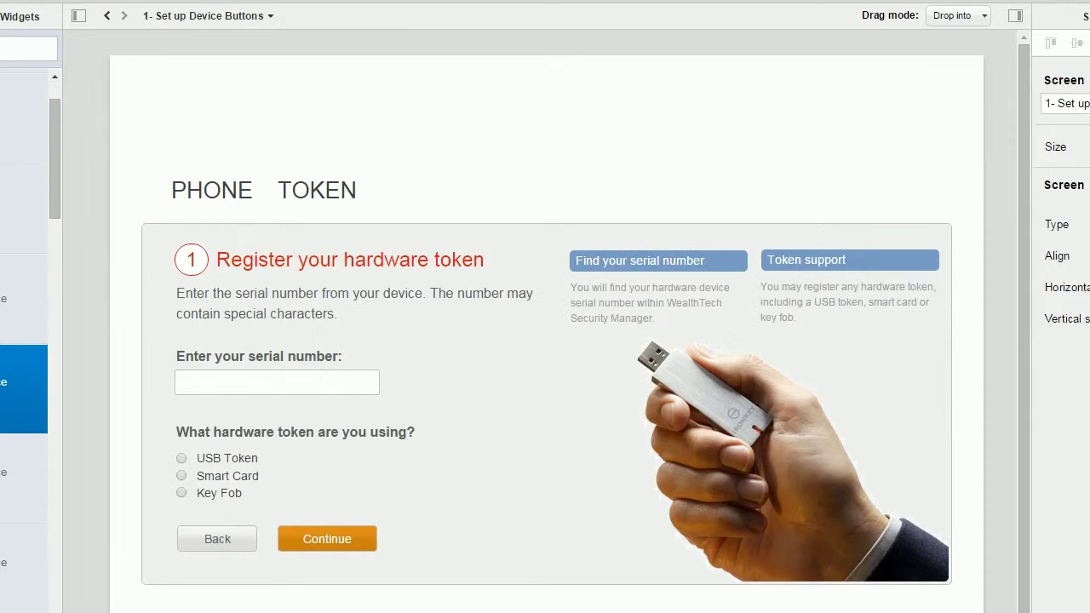
left_click(341, 193)
left_click(204, 196)
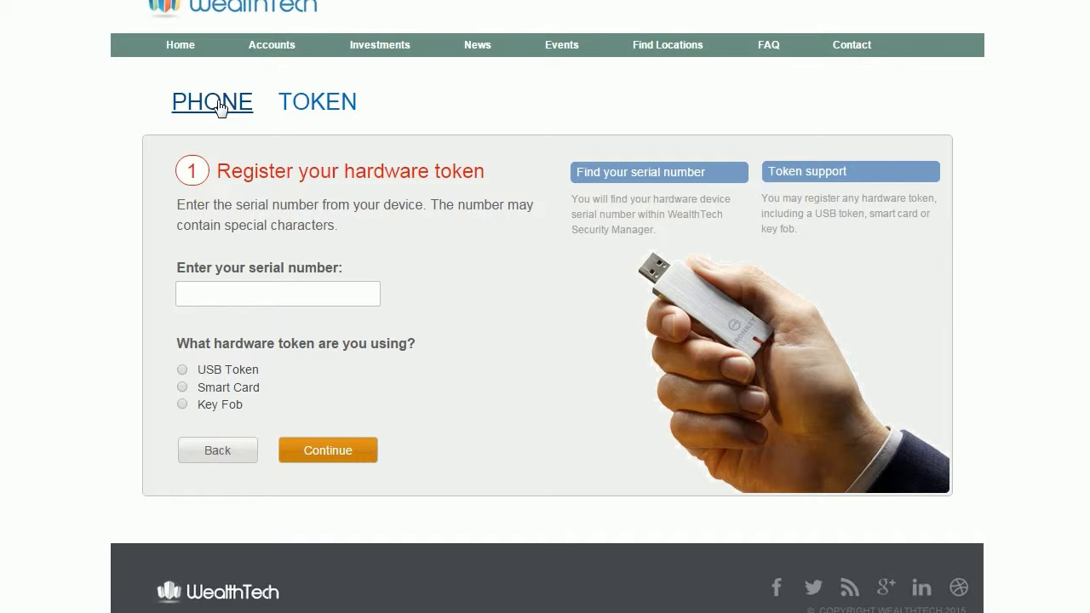
Step: In the preview, switch repeatedly between the phone setup and hardware token forms
left_click(217, 104)
left_click(346, 105)
left_click(214, 109)
left_click(308, 109)
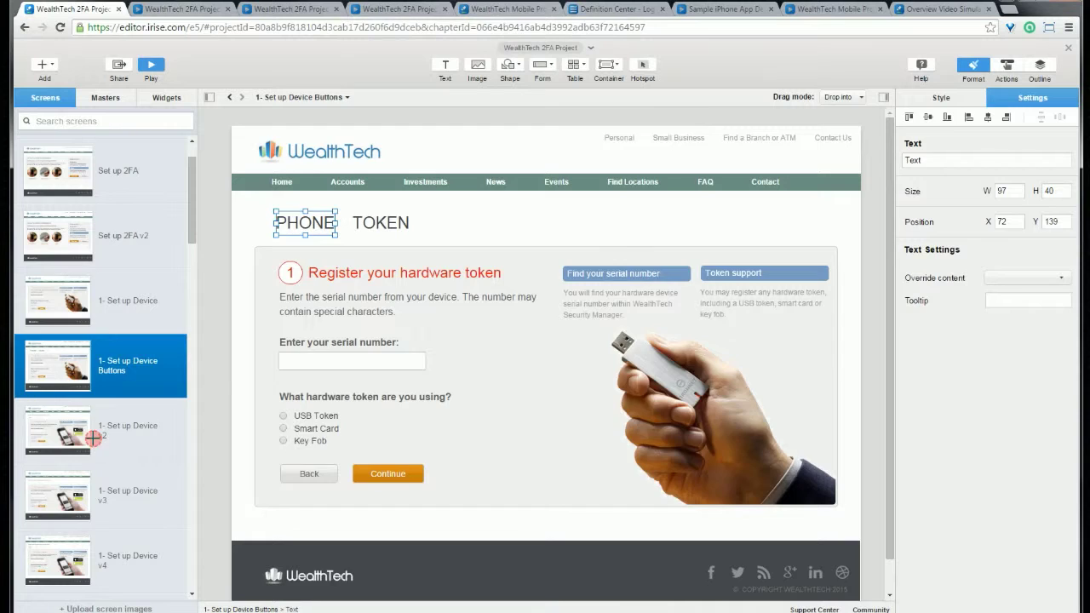
Step: Open the 1- Set up Device v2 screen and flip its device section between phone and token views
left_click(93, 437)
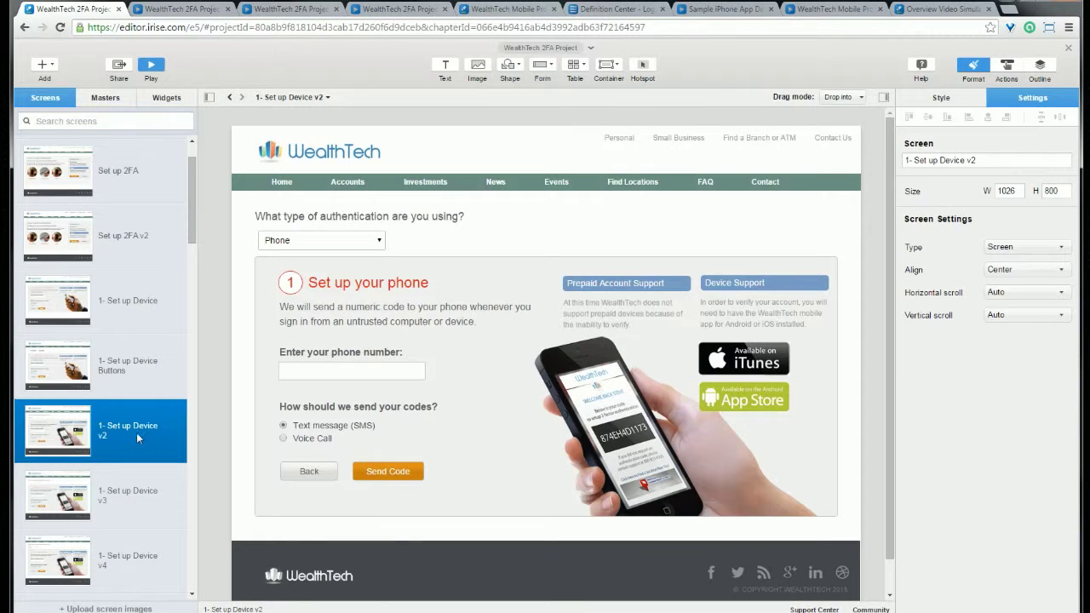
left_click(551, 64)
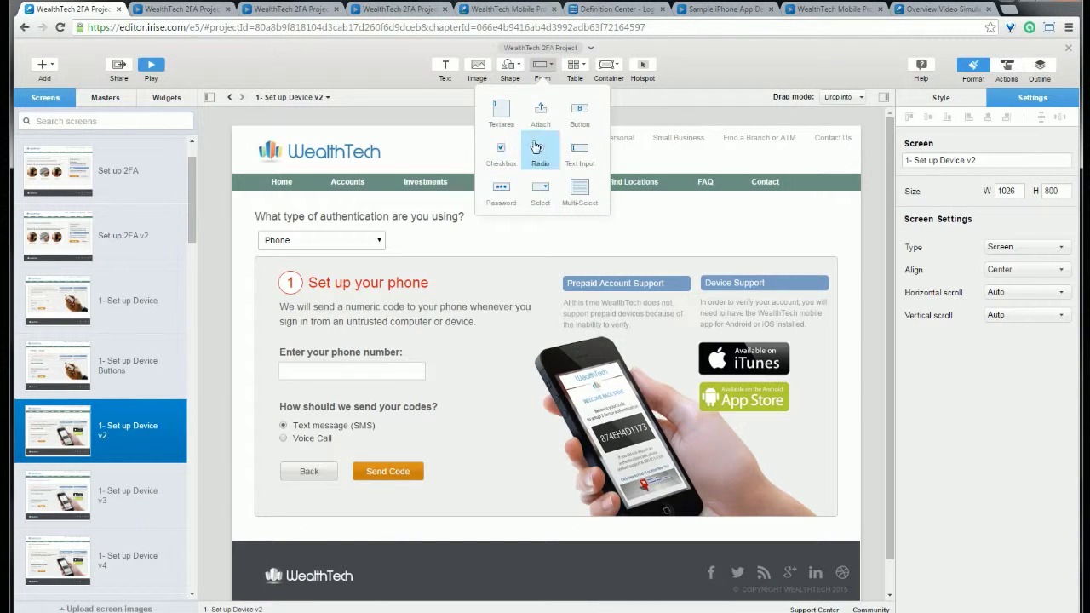
left_click(508, 239)
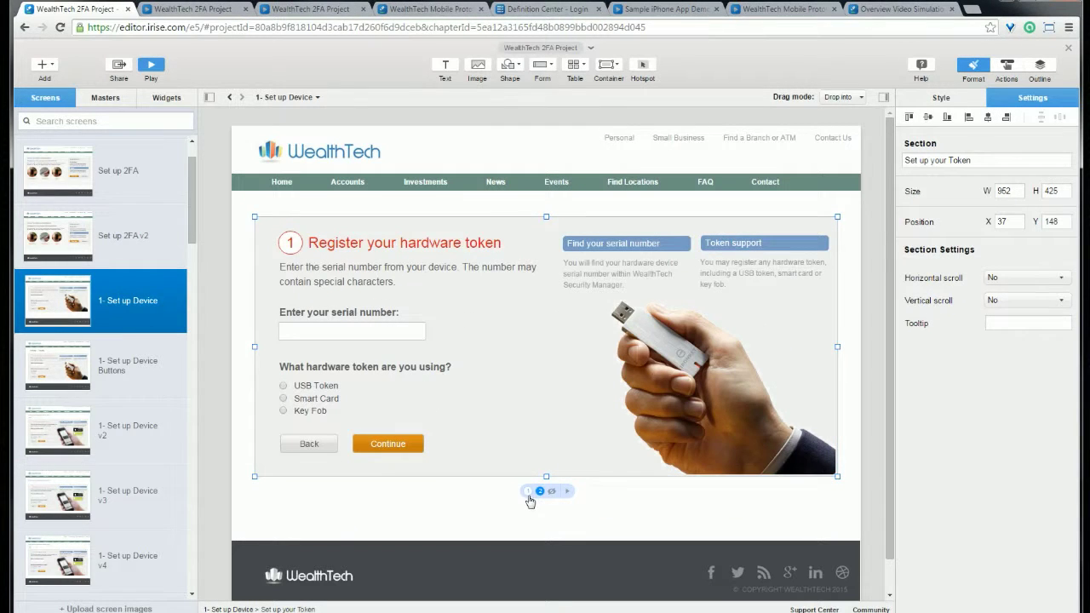
left_click(528, 491)
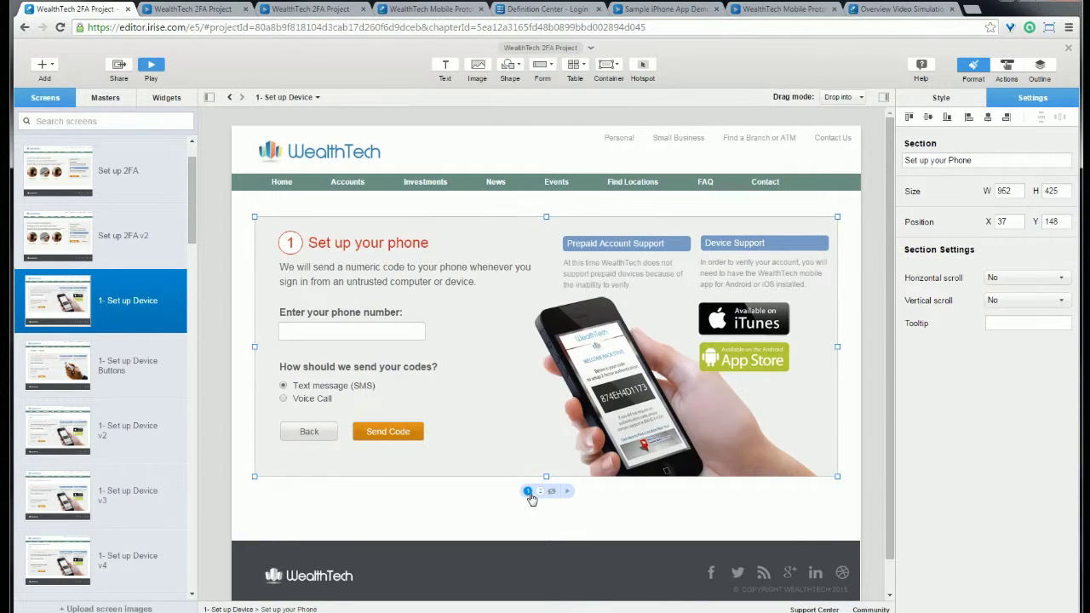
left_click(539, 492)
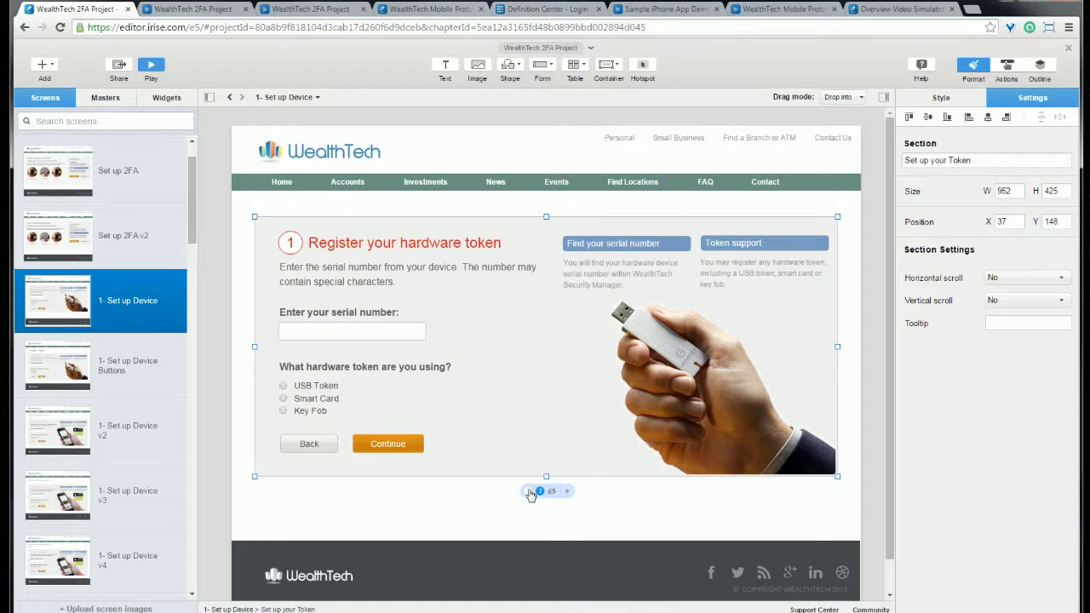
left_click(529, 492)
Step: Open the Set up 2FA v2 screen and select its phone and token images
scroll(110, 297, "up", 1)
left_click(108, 305)
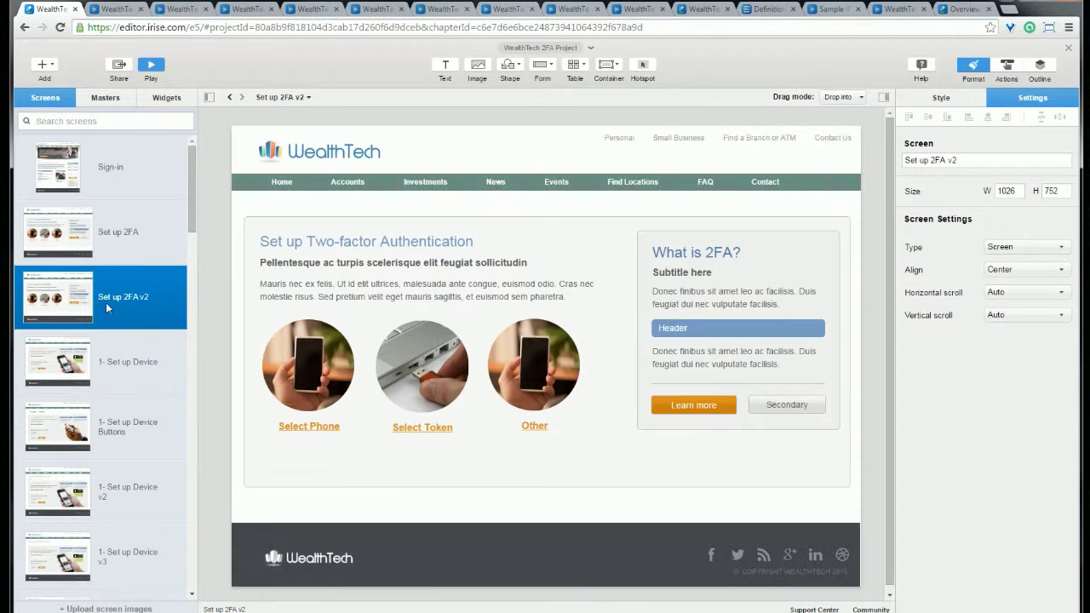
left_click(321, 375)
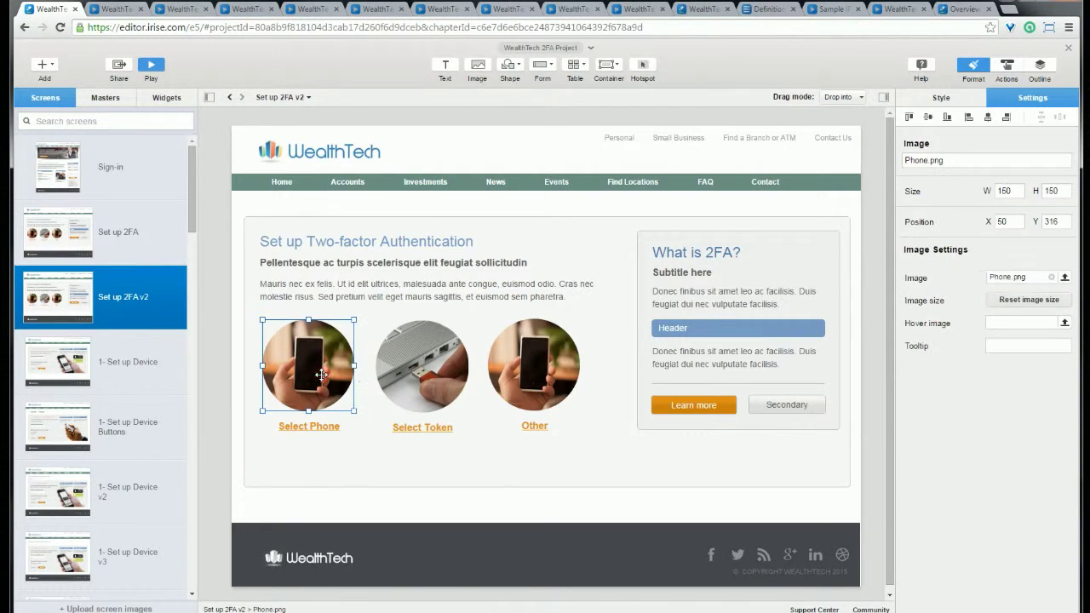
left_click(405, 377)
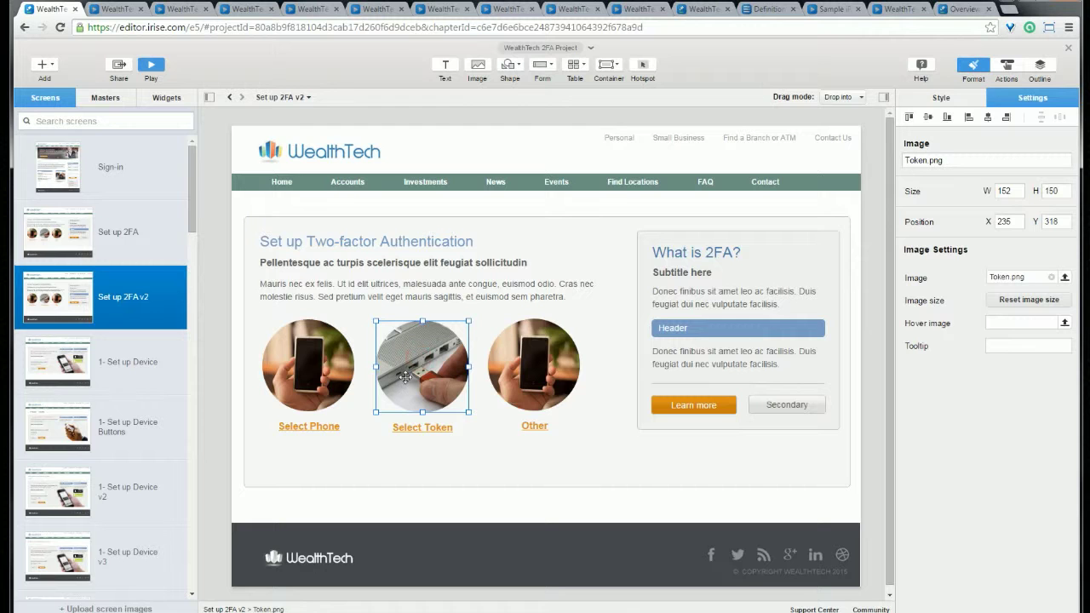
left_click(316, 376)
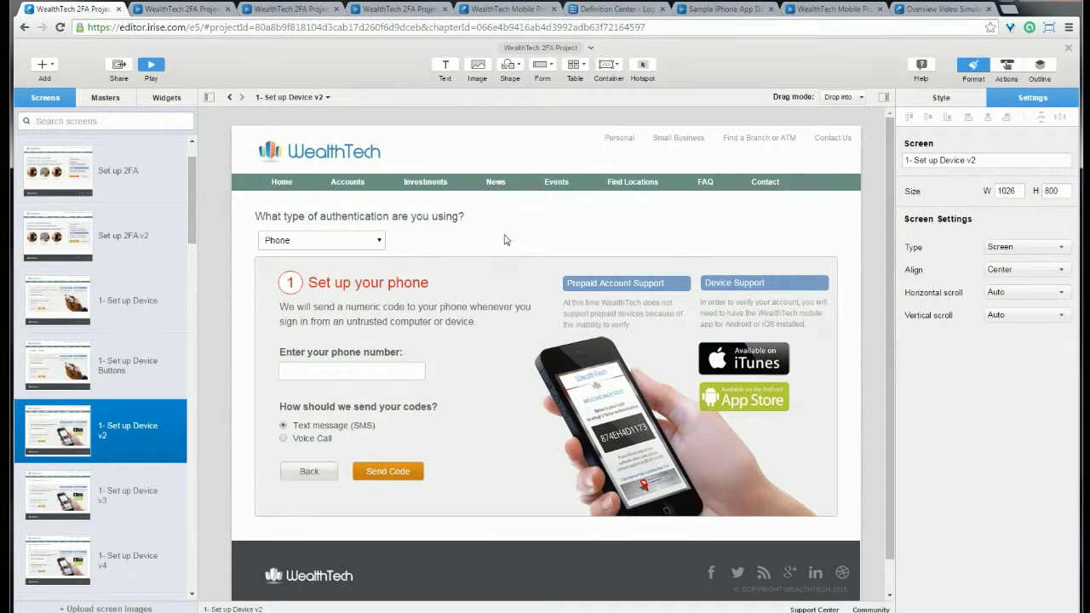
Step: Rename the dropdown to 'Choose Type Select Box' and review its Phone option list
left_click(368, 240)
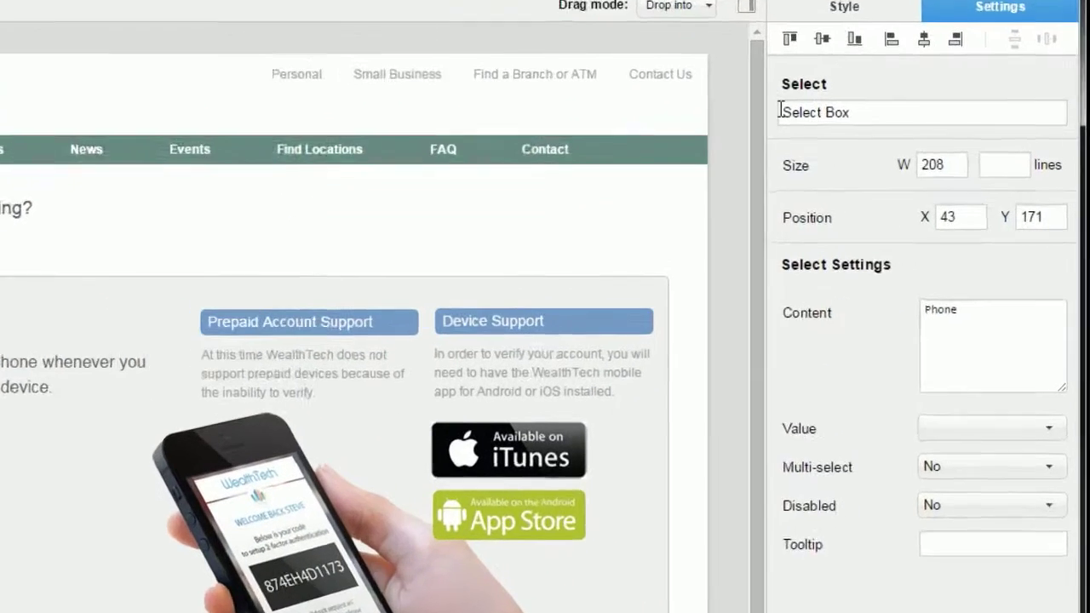
left_click(904, 160)
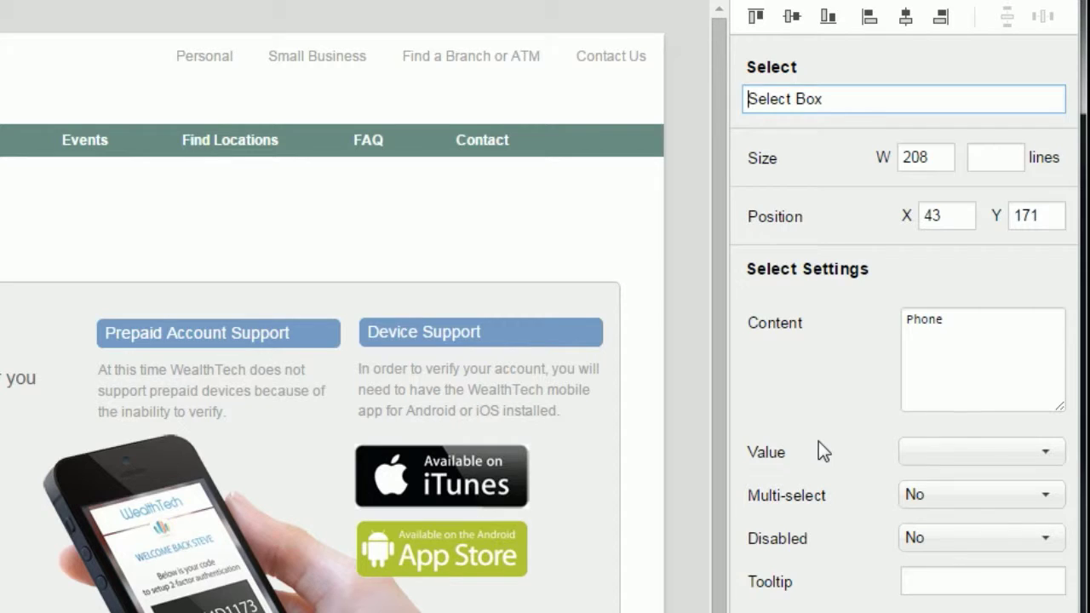
type("Choose Typ")
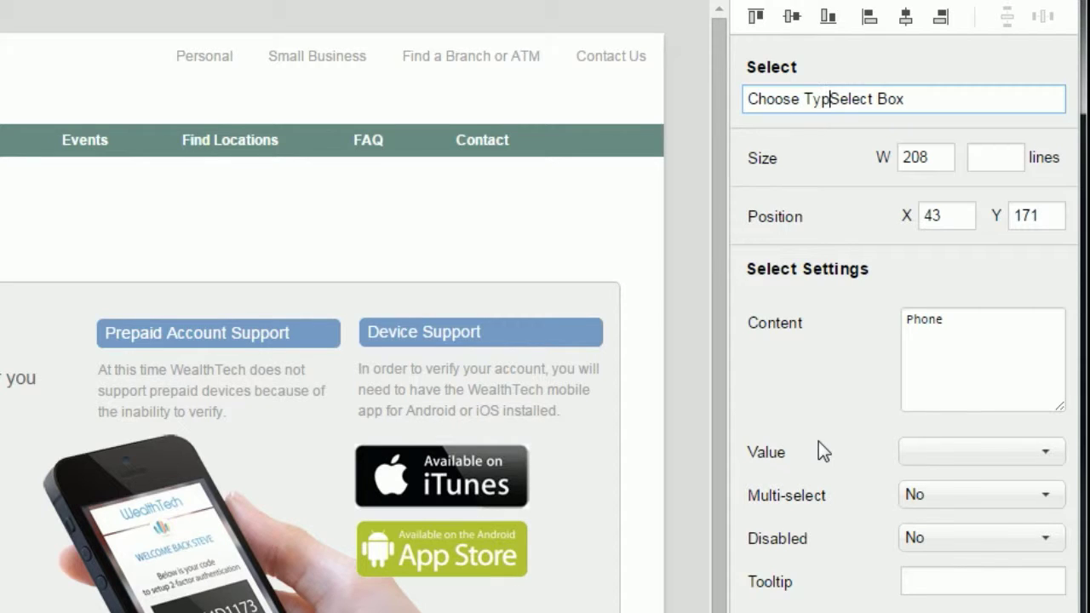
type("e")
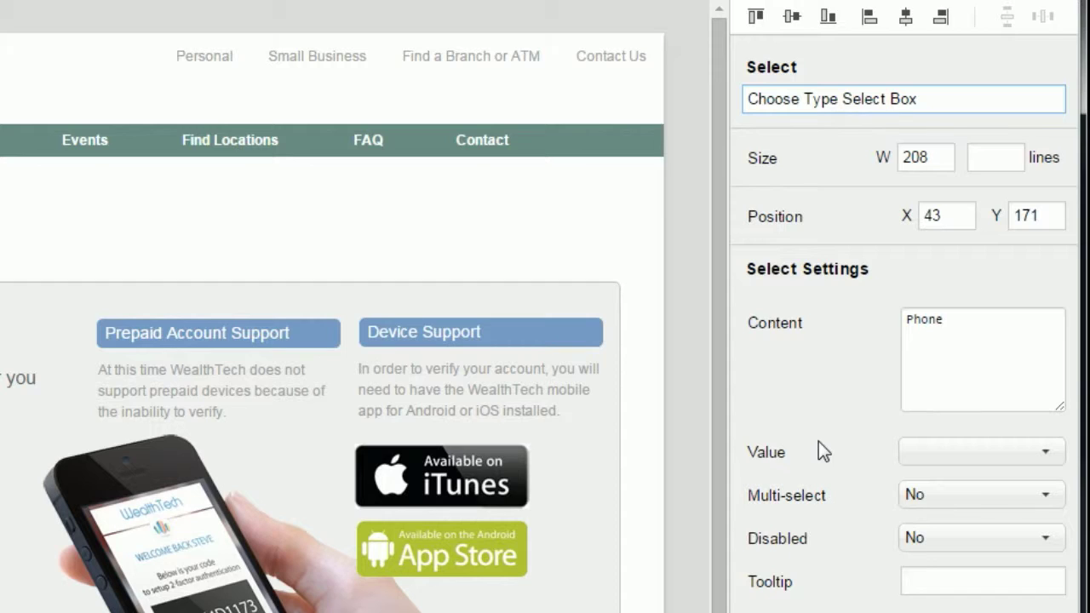
left_click(880, 289)
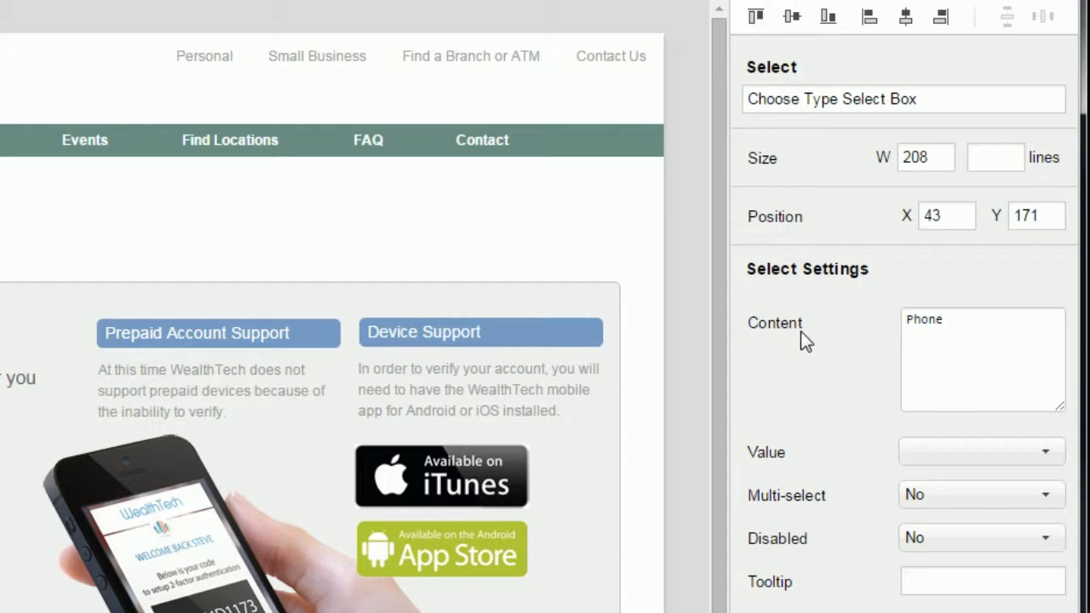
double_click(970, 318)
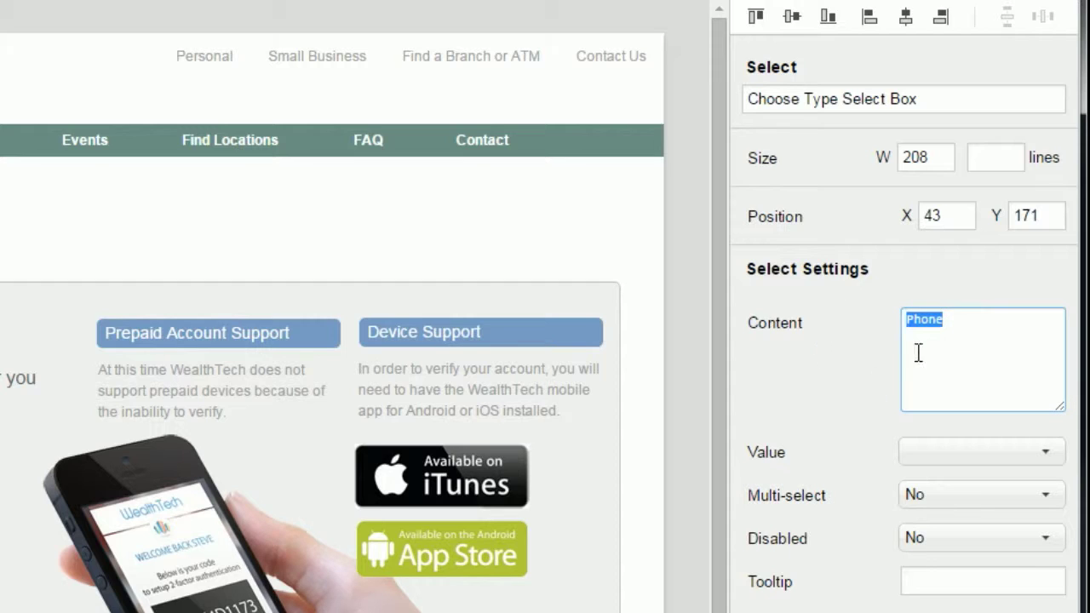
left_click(975, 317)
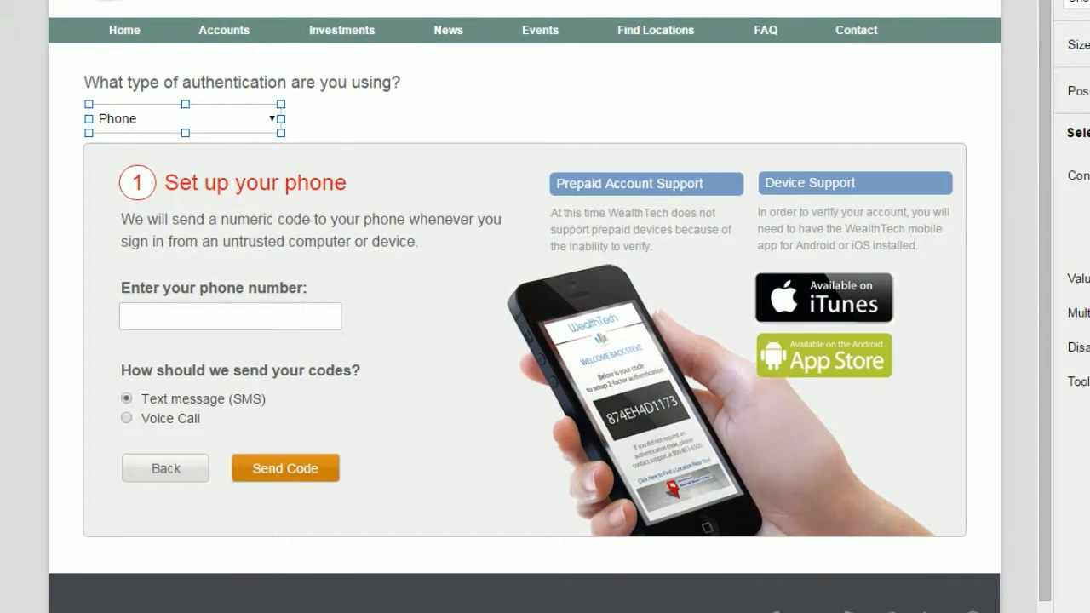
Step: Open the panel's view display rules and base them on Choose Type Select Box equals
left_click(419, 464)
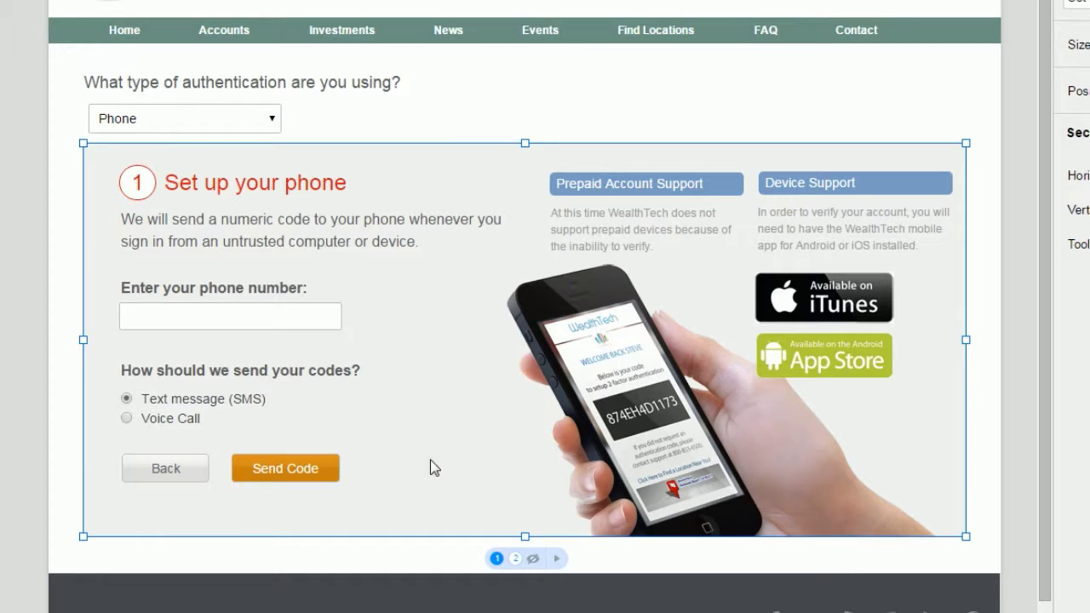
left_click(560, 568)
left_click_drag(571, 603, 529, 81)
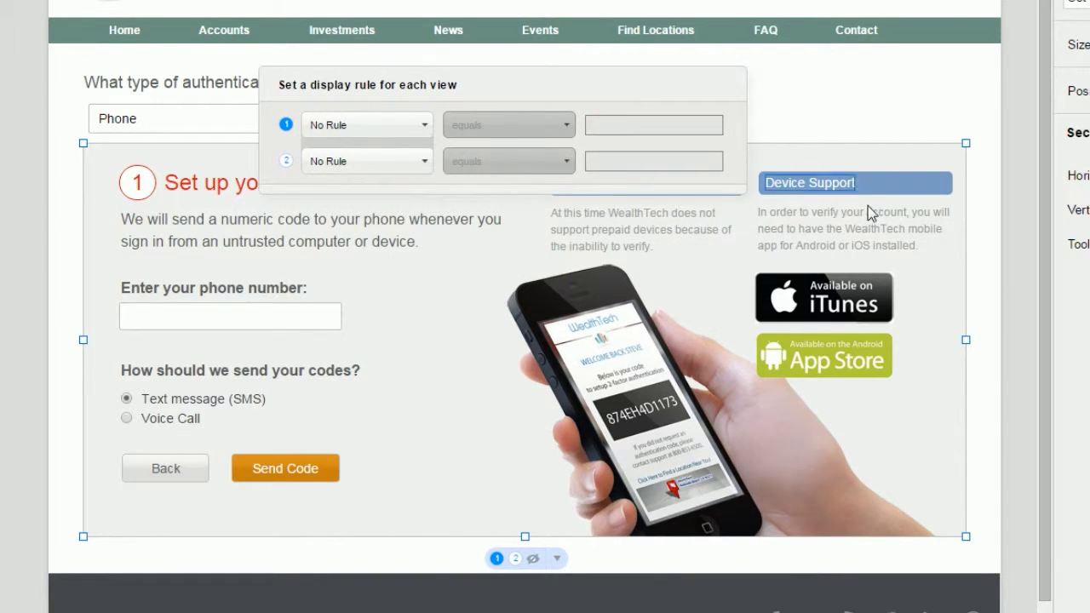
left_click(423, 126)
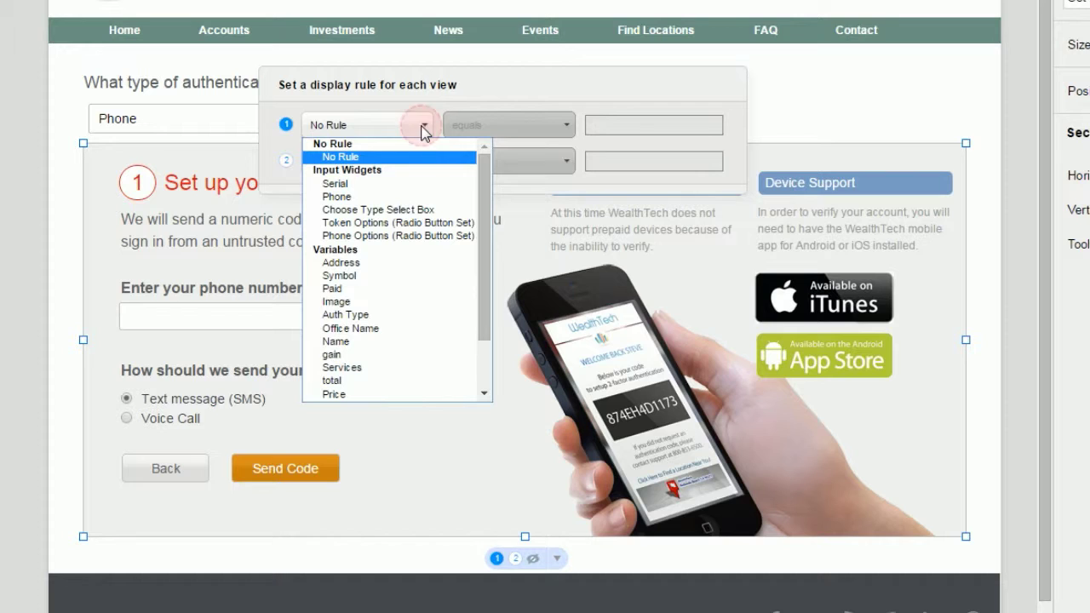
left_click(452, 210)
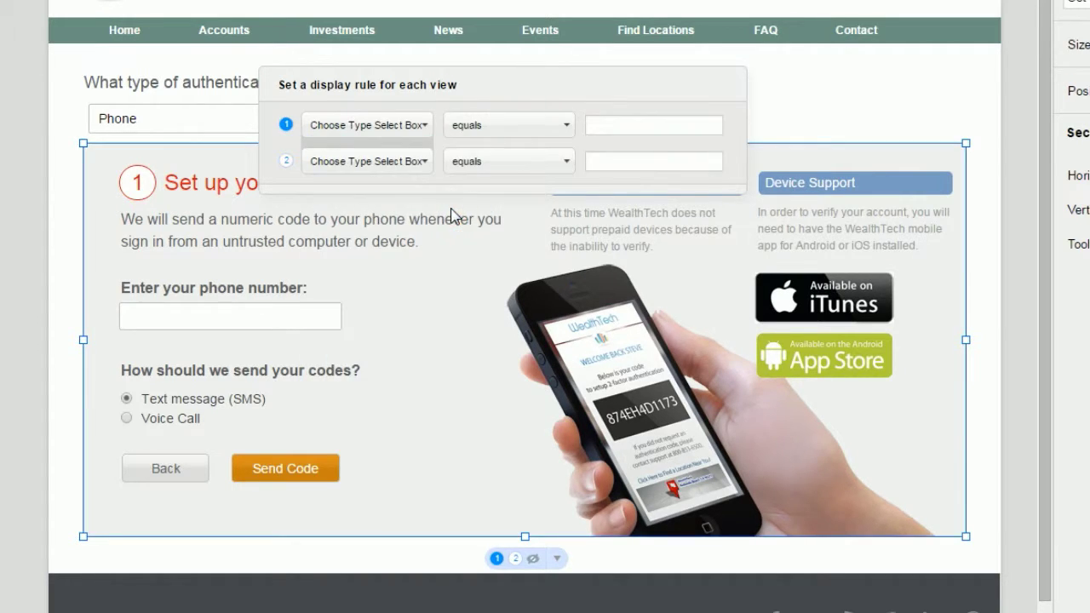
left_click(562, 134)
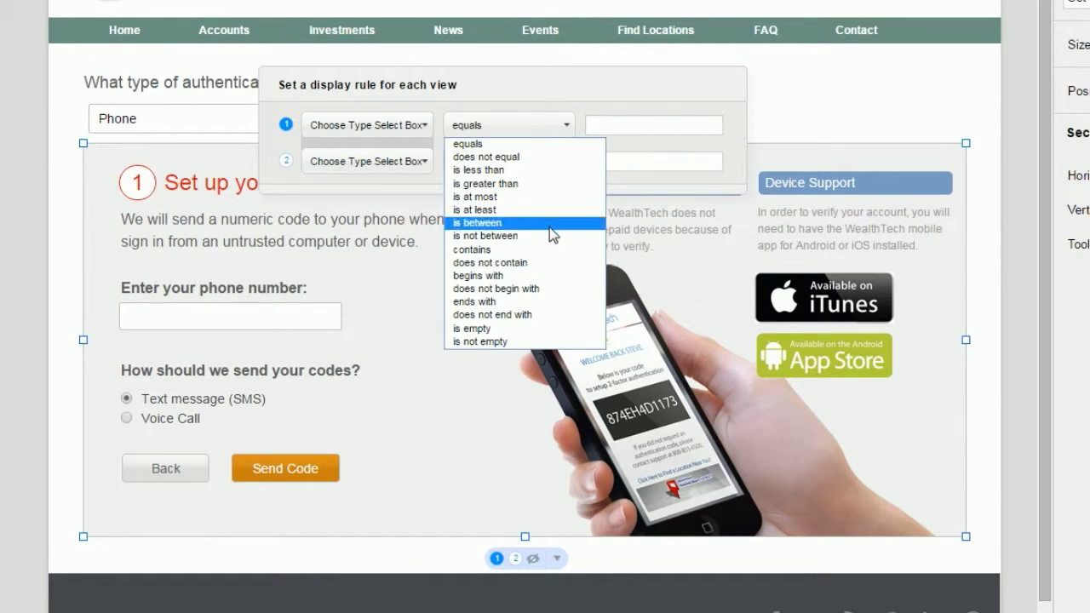
left_click(555, 117)
Step: Set view 1's rule value to Phone and view 2's to Token, then close the rules
left_click(621, 121)
type("P")
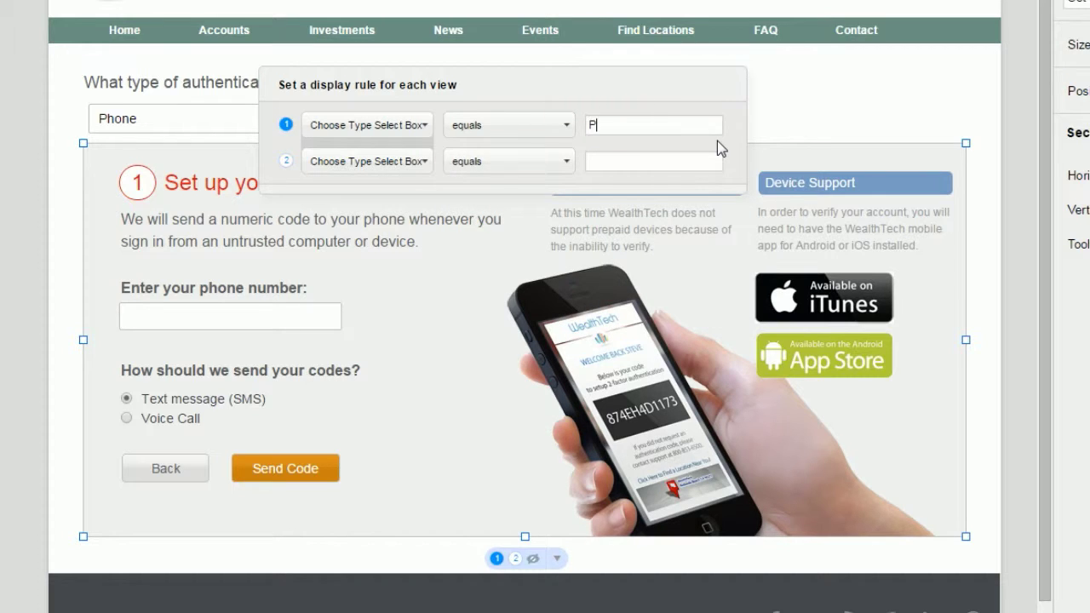
type("hone")
left_click(622, 159)
double_click(618, 163)
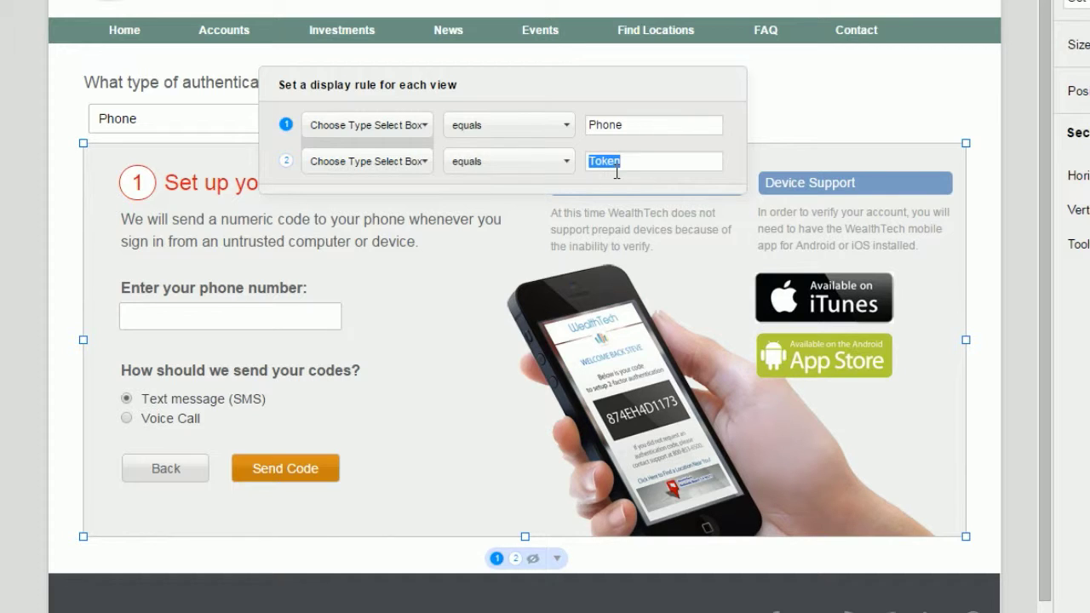
left_click(657, 116)
left_click(805, 104)
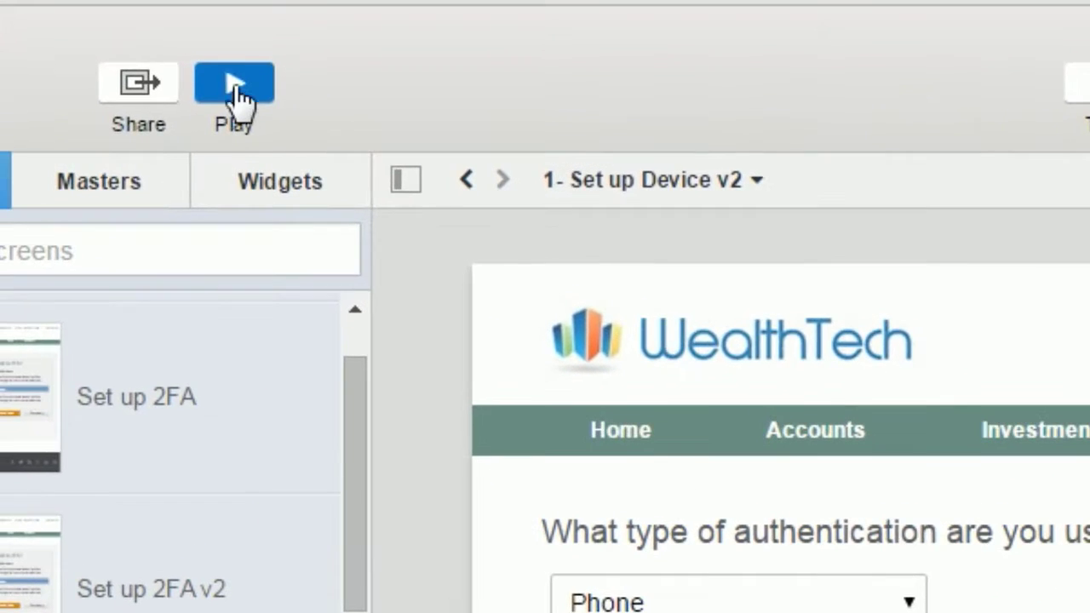
left_click(138, 12)
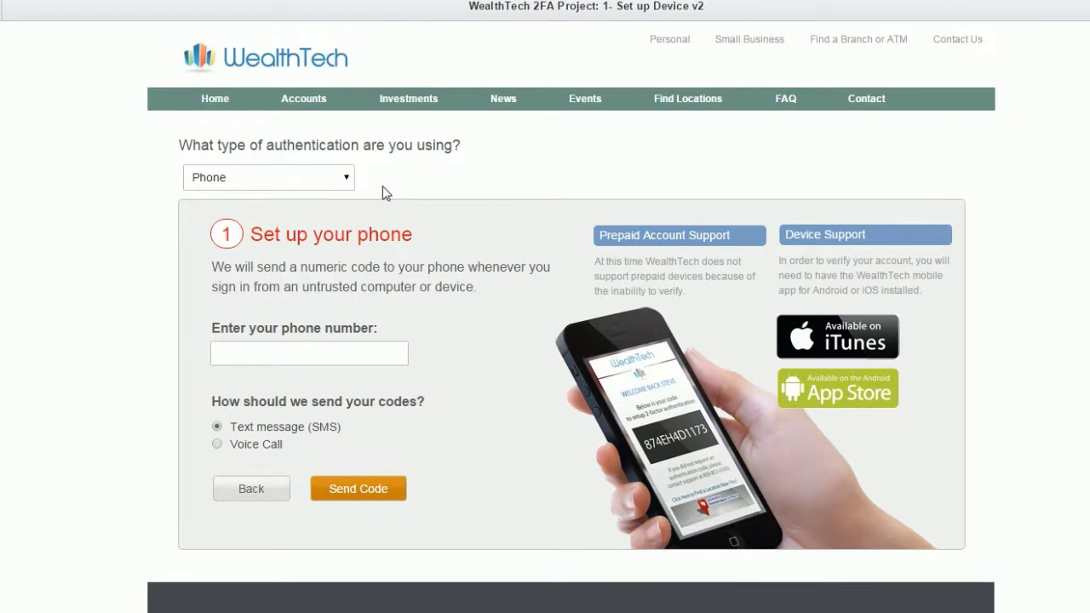
left_click(346, 179)
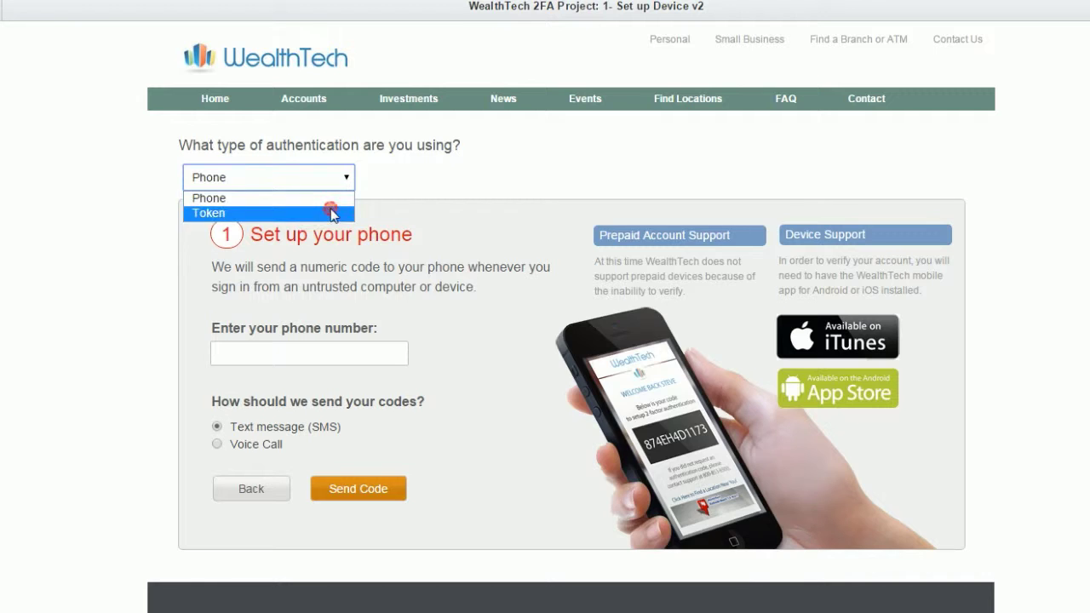
left_click(334, 212)
left_click(347, 177)
left_click(344, 204)
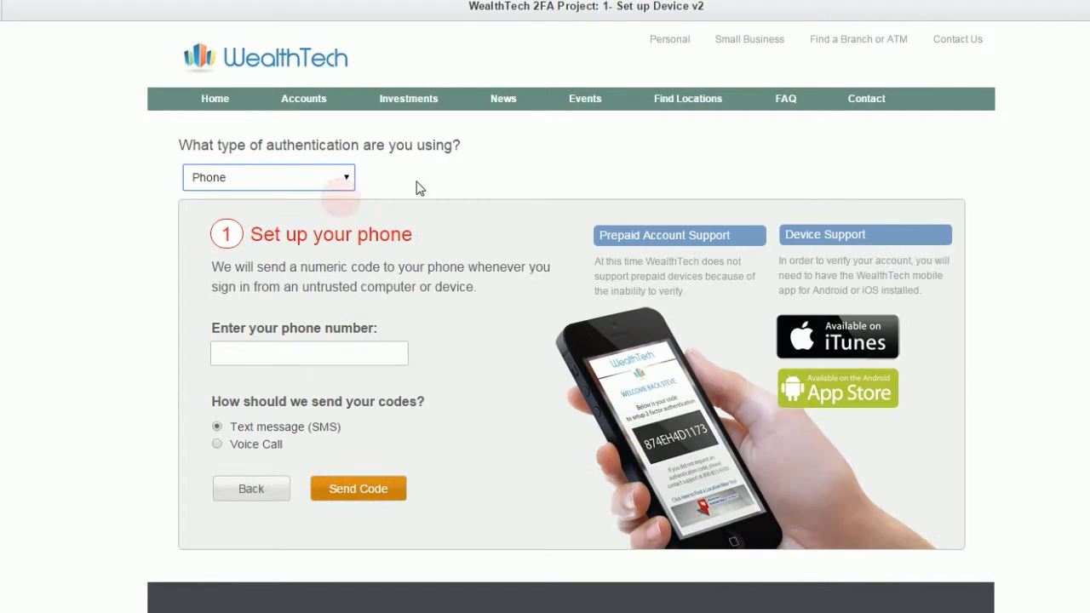
left_click(345, 178)
left_click(327, 212)
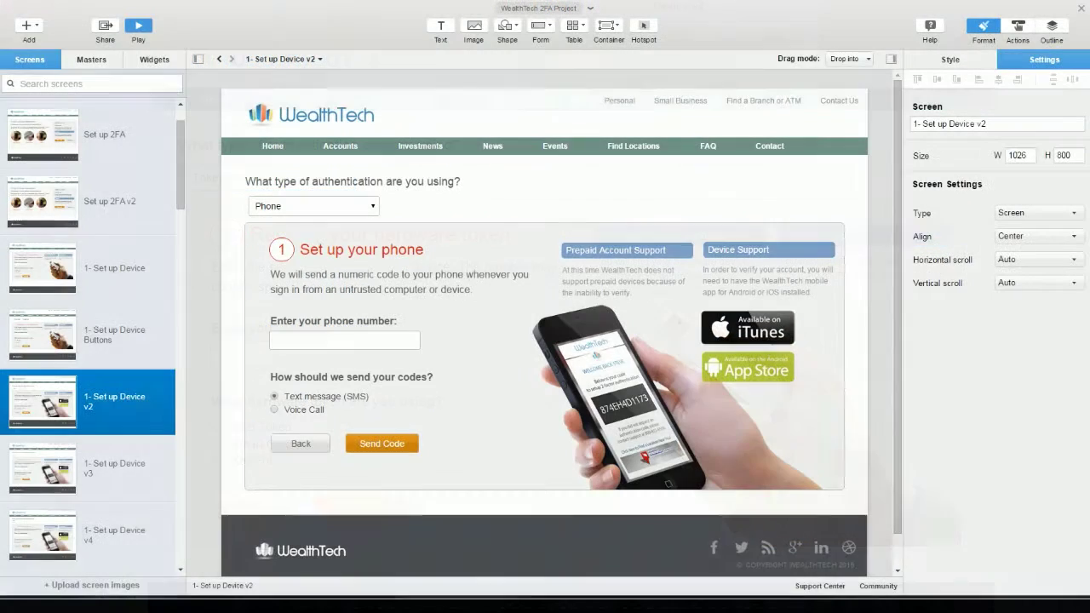
Step: Open the Set up Device v3 screen and select the answer field under the question
left_click(540, 34)
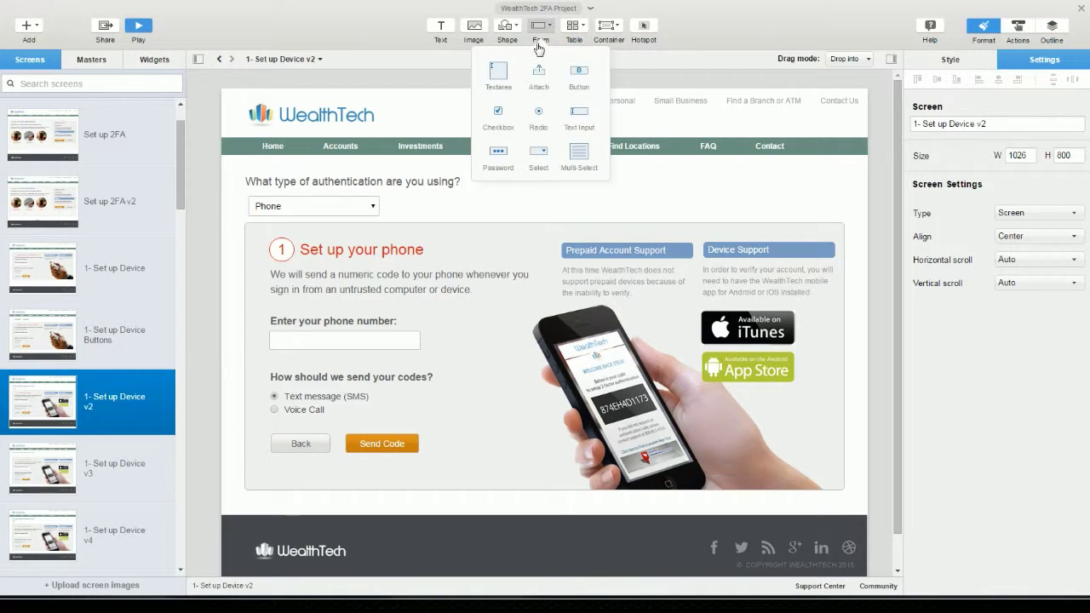
left_click(103, 466)
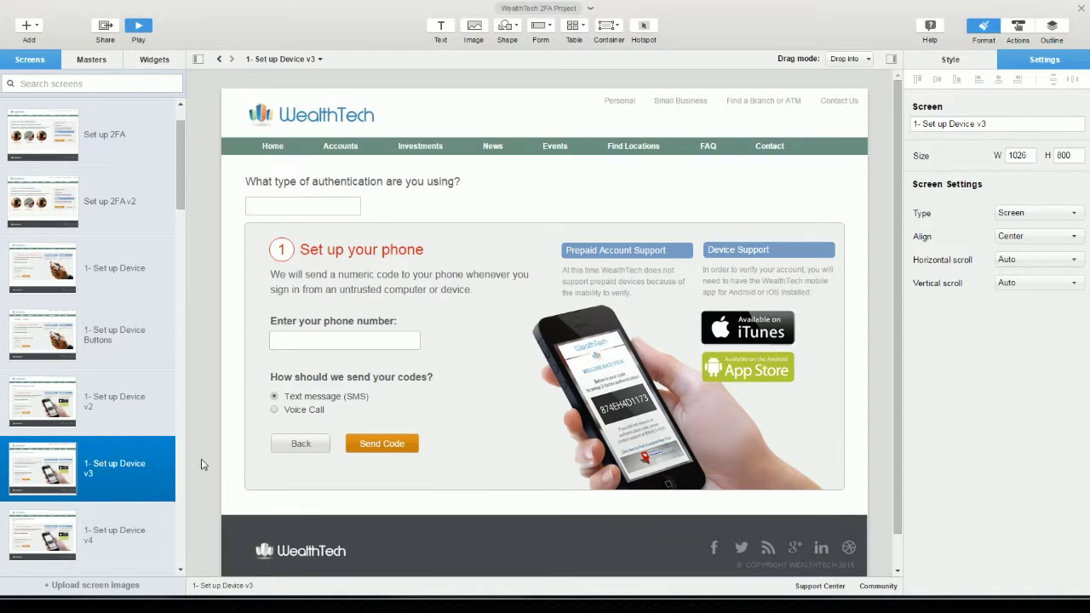
left_click(332, 206)
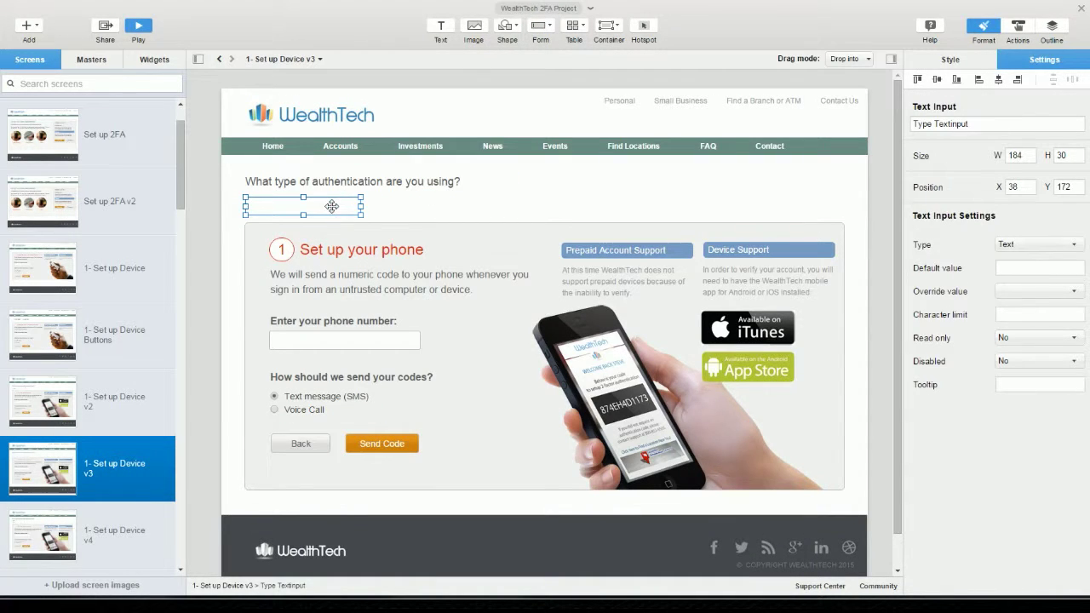
Step: Open the Set up your Phone section's view display rules and start replacing Phone with T
left_click(515, 488)
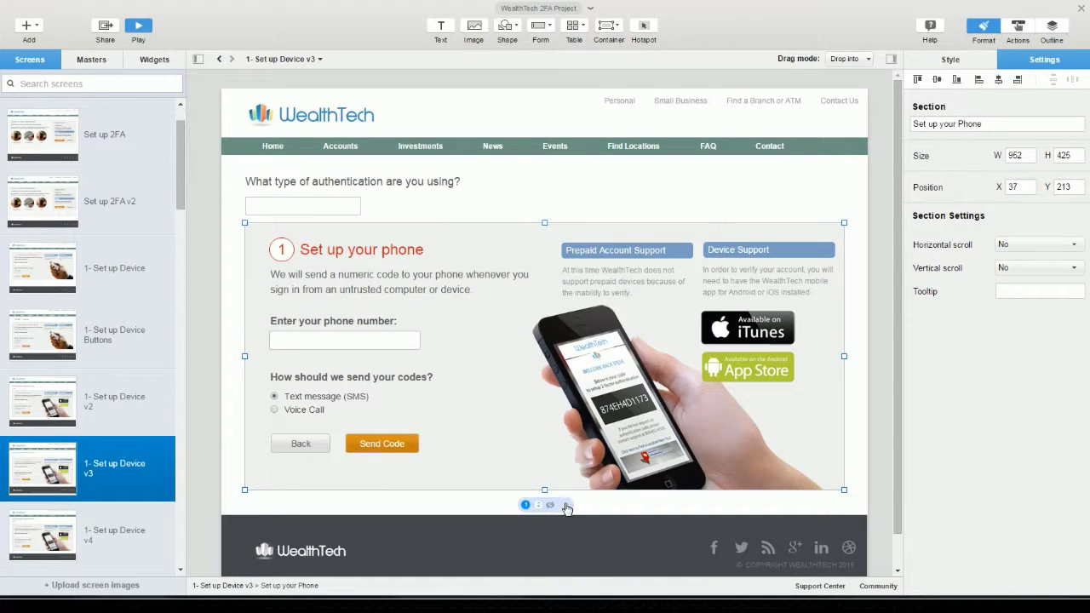
left_click(567, 506)
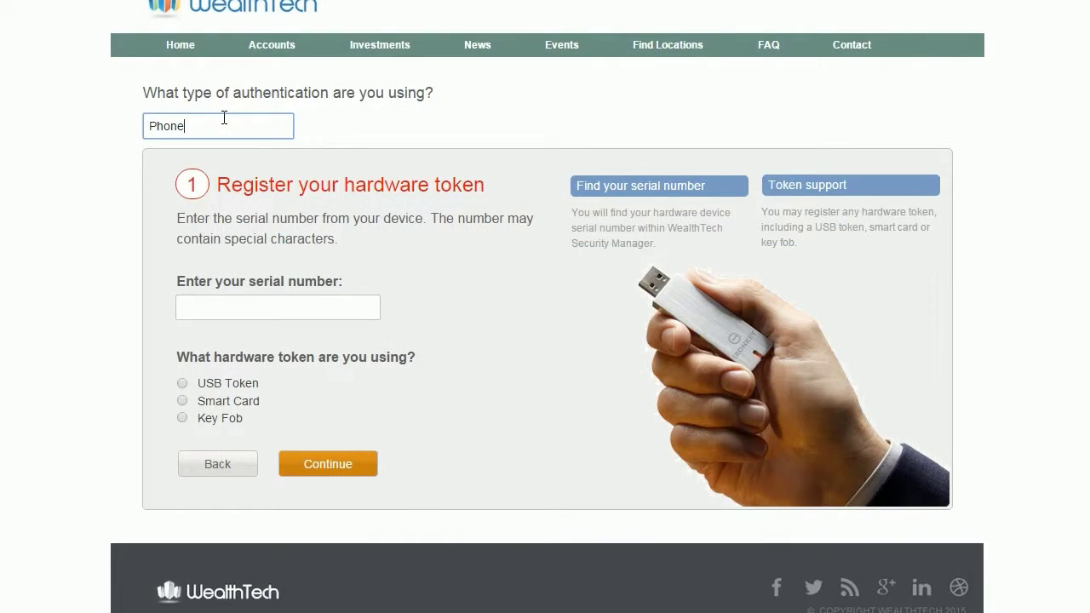
left_click_drag(265, 126, 143, 125)
type("Token Radio Button")
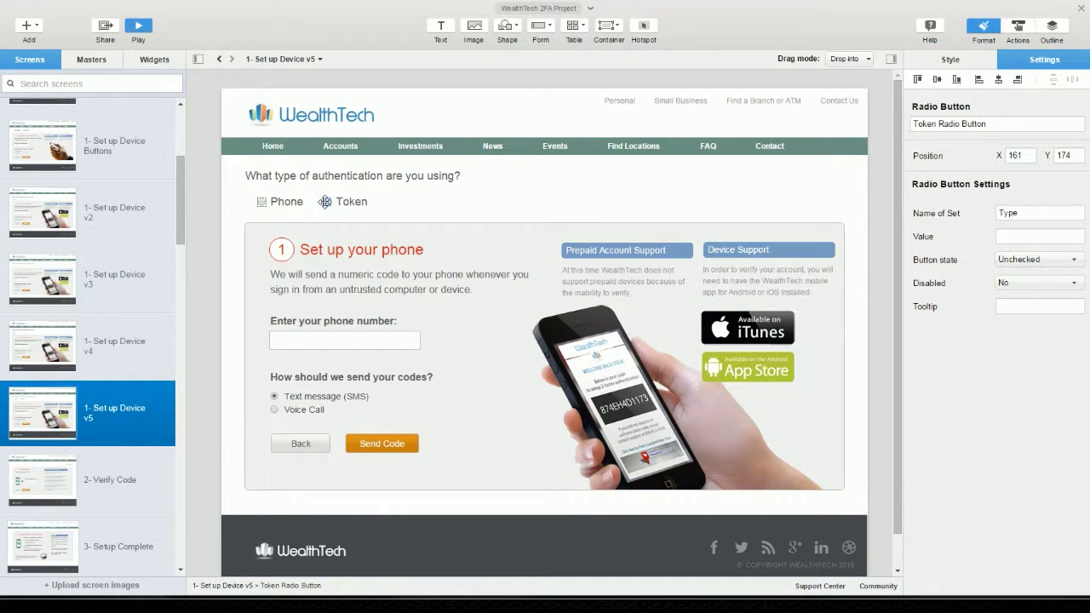
Step: Put the Phone and Token radio buttons in set Type, giving Token the value Token
left_click(259, 202)
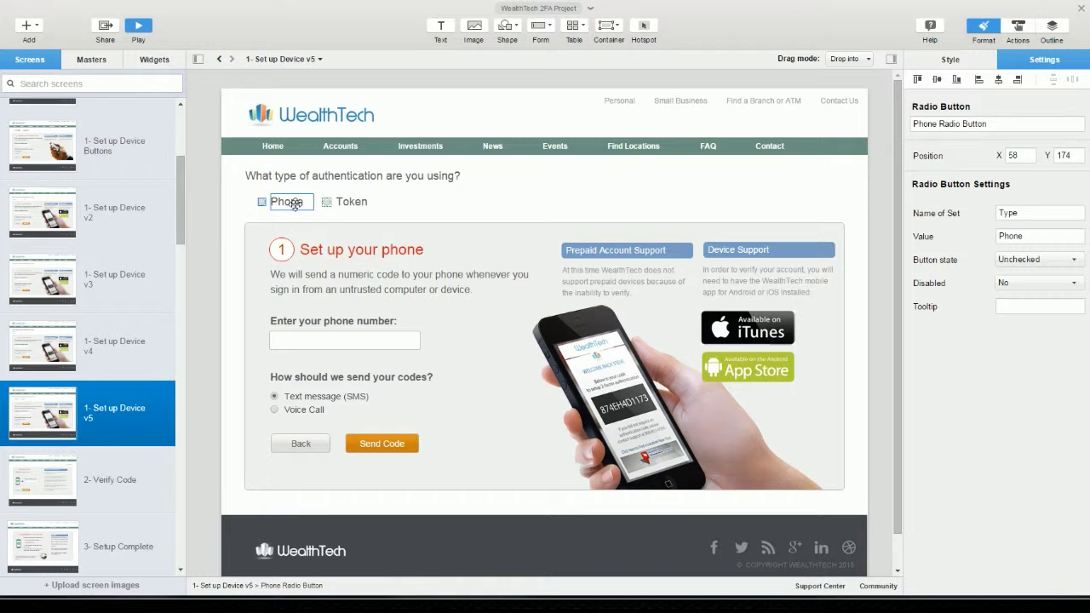
left_click(325, 202)
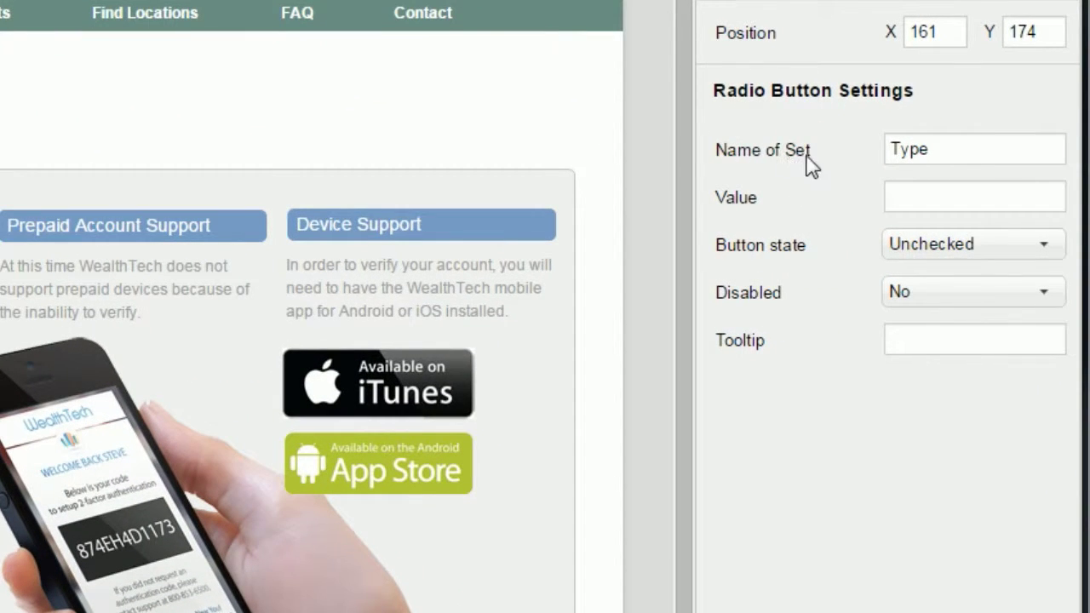
key("Tab")
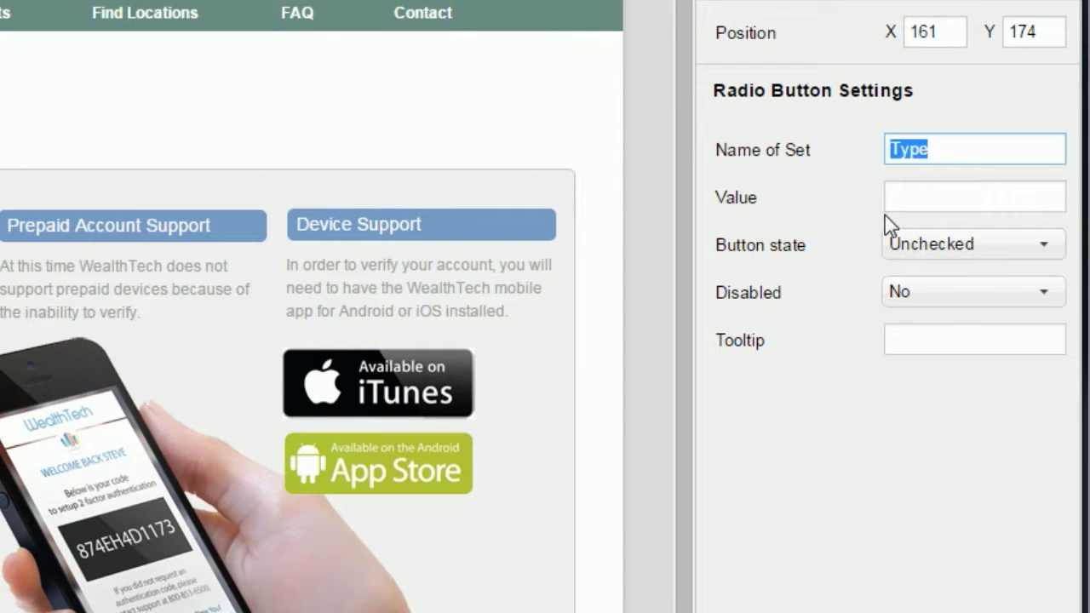
left_click(937, 149)
key("ctrl+a")
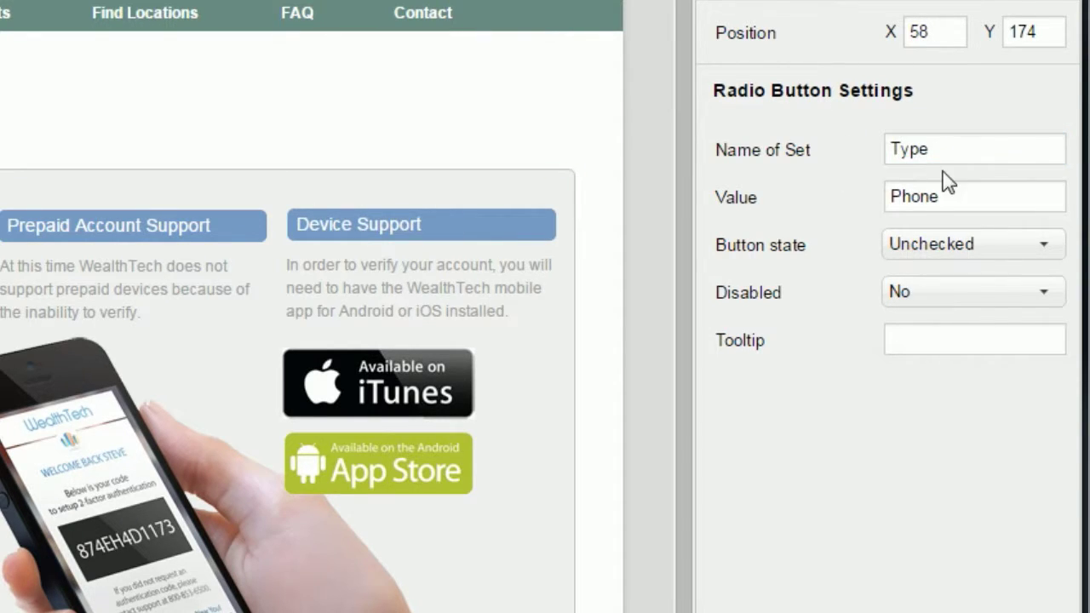
left_click(985, 156)
key("Tab")
left_click(1039, 210)
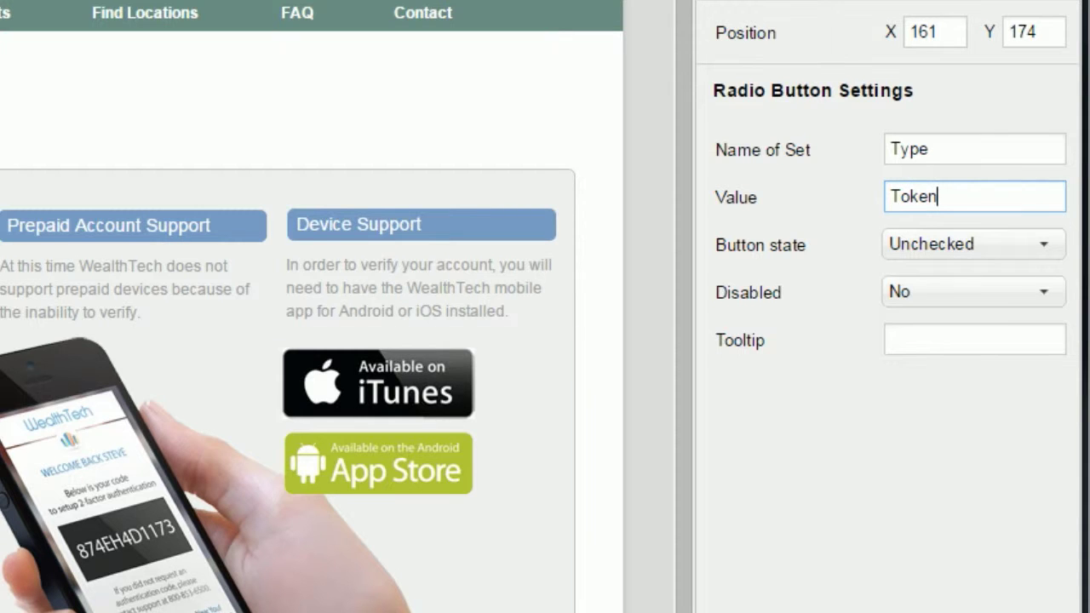
Step: Base the phone setup section's first view display rule on the Type radio set
left_click(511, 554)
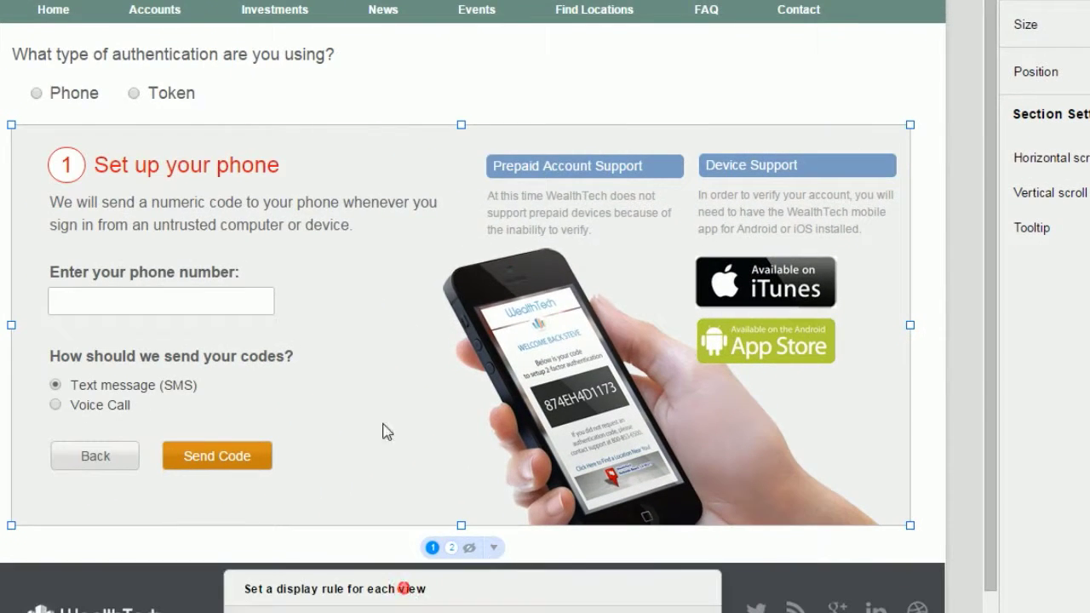
left_click_drag(404, 588, 303, 114)
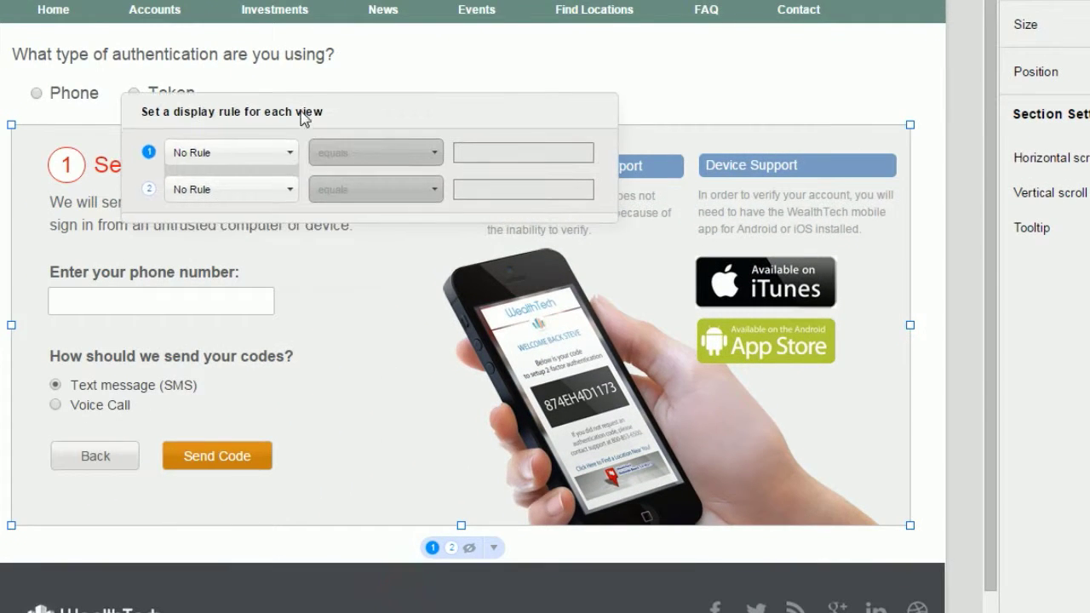
left_click(284, 151)
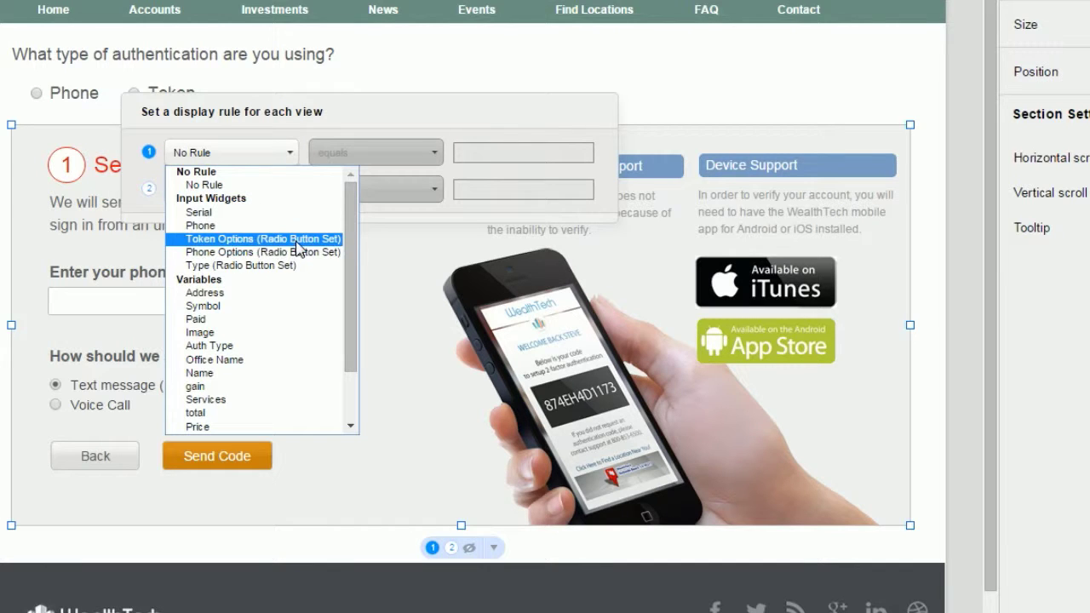
left_click(307, 264)
Step: Enter P as the first view's value, then bring up the Verify Code section's display rules
left_click(514, 151)
type("Phone")
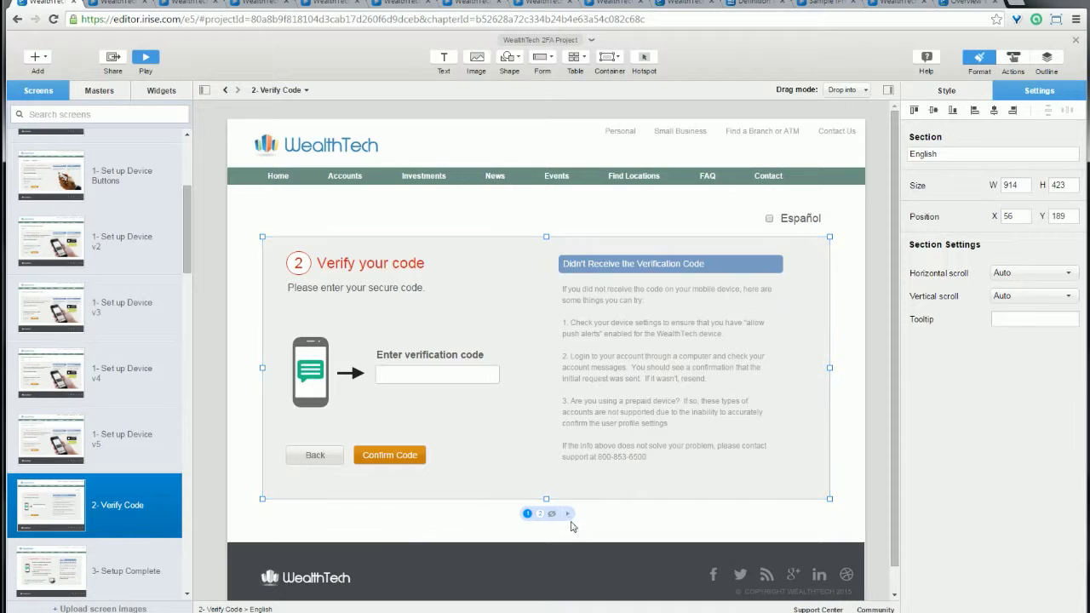
left_click(565, 513)
left_click_drag(582, 528, 553, 191)
Step: Base the Verify Code views on Spanish Checkbox, then preview and toggle Español
left_click(485, 226)
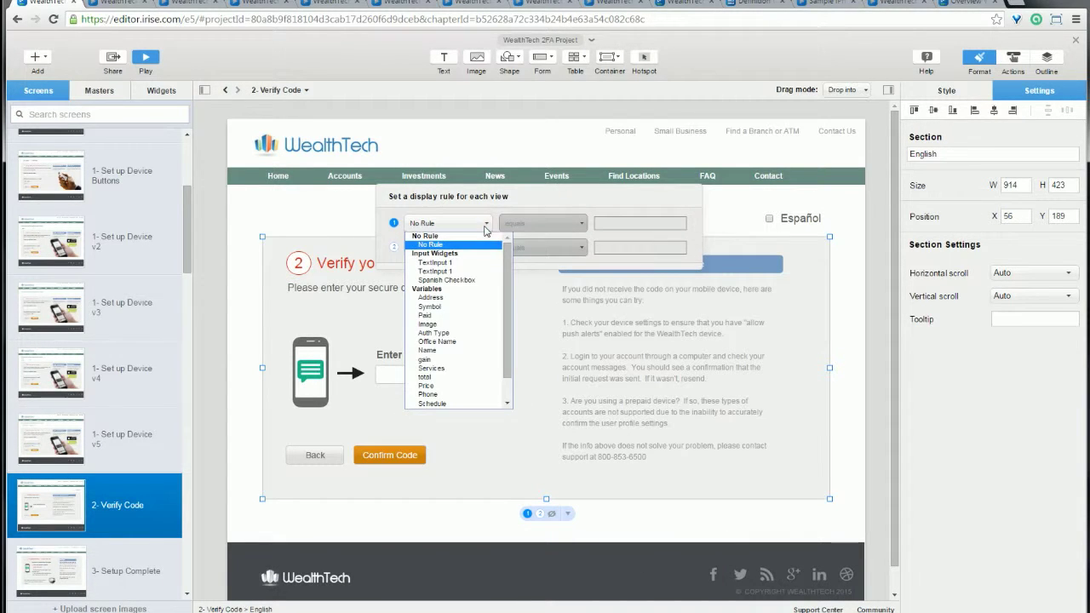
left_click(446, 280)
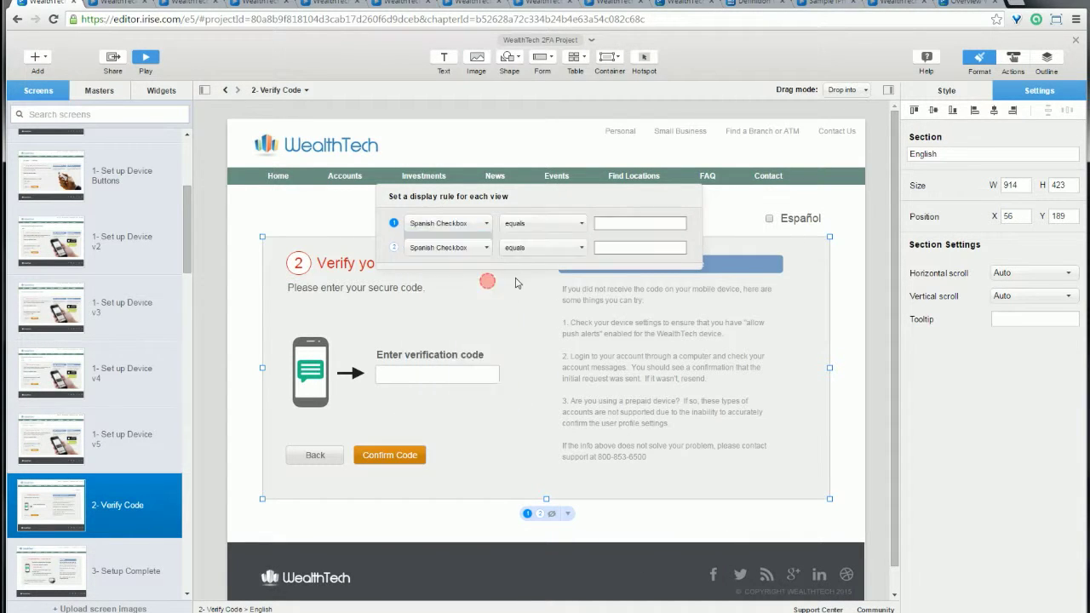
left_click(645, 223)
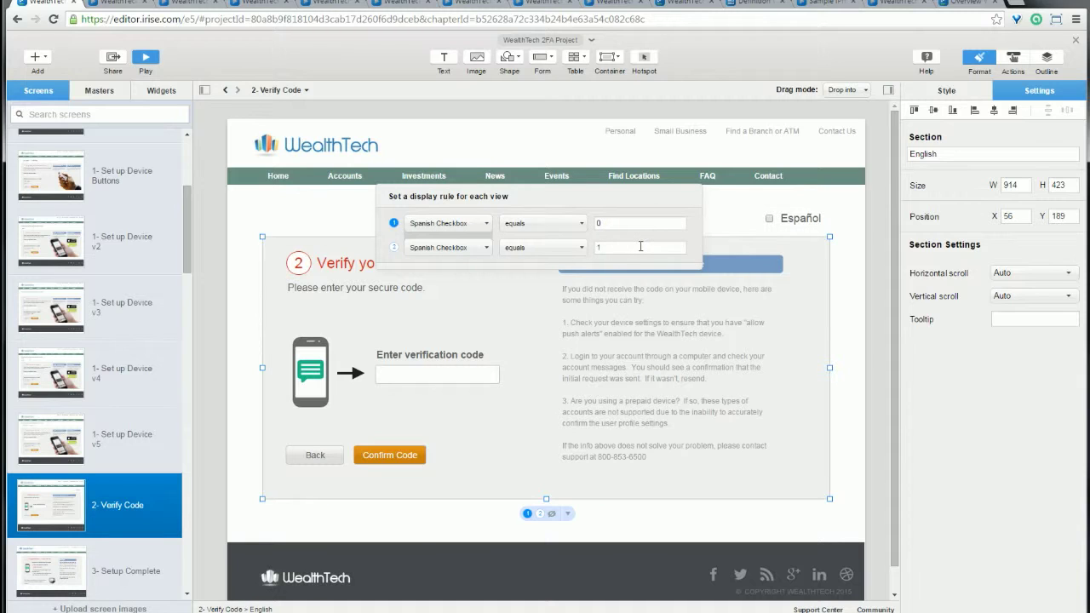
left_click(145, 57)
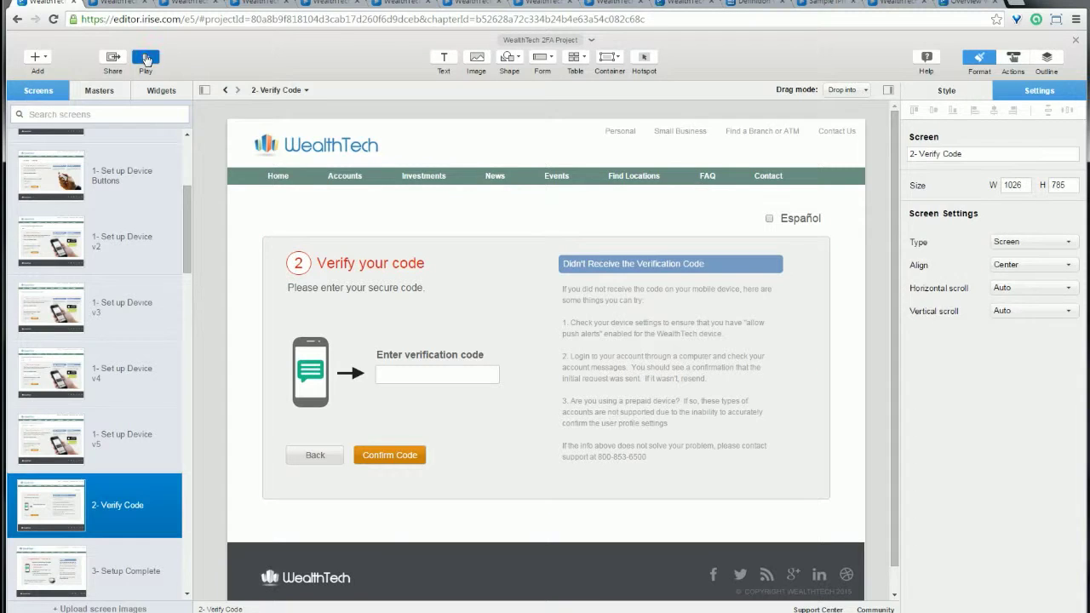
left_click(771, 153)
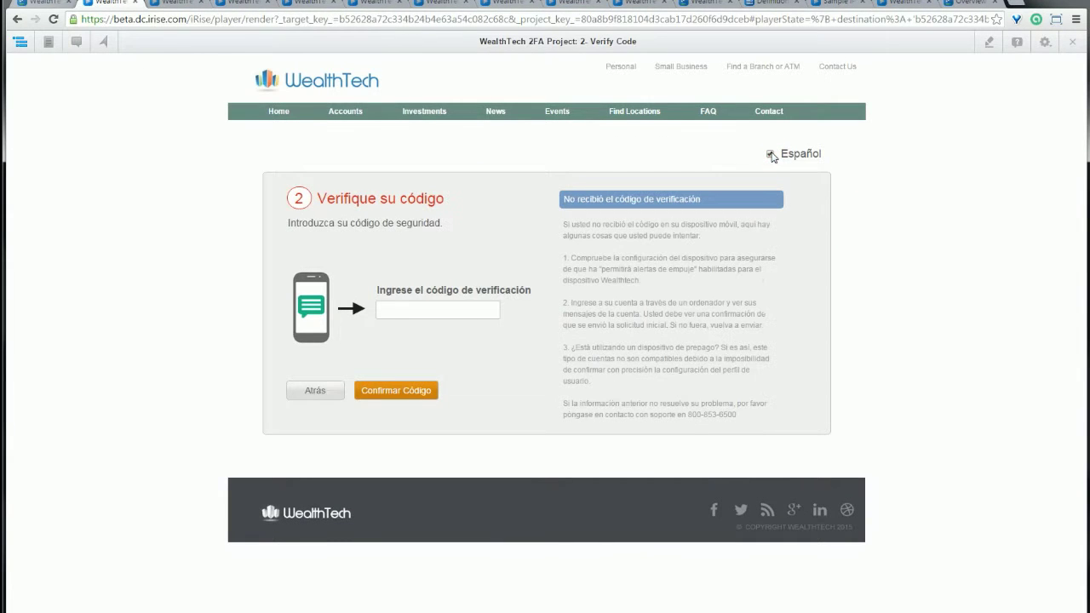
left_click(771, 154)
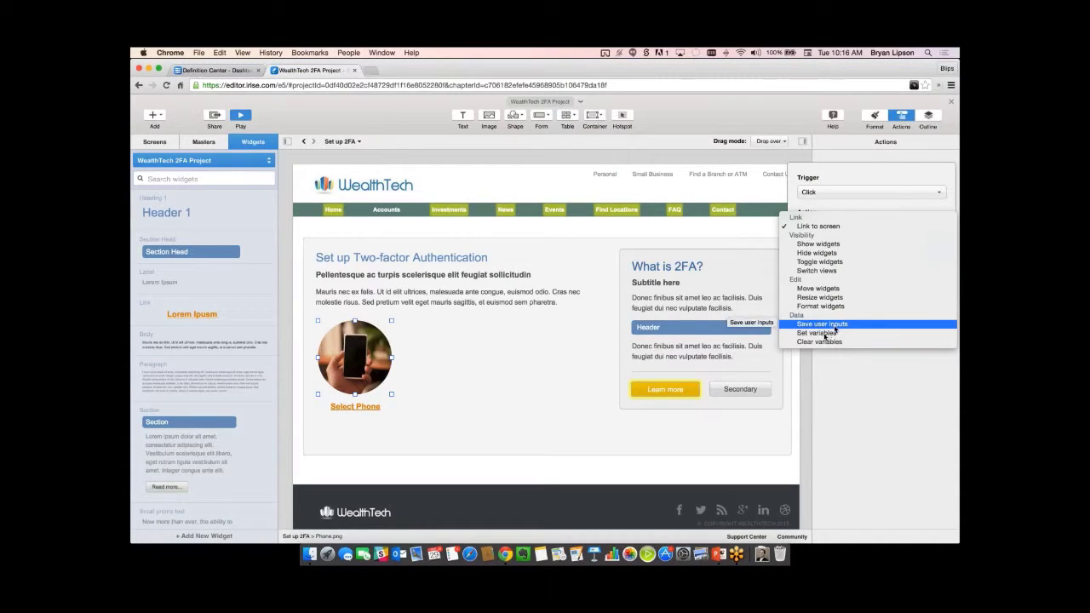
Step: Make the phone image's click set Auth Type to Phone and link to '1- Set up Device'
left_click(822, 323)
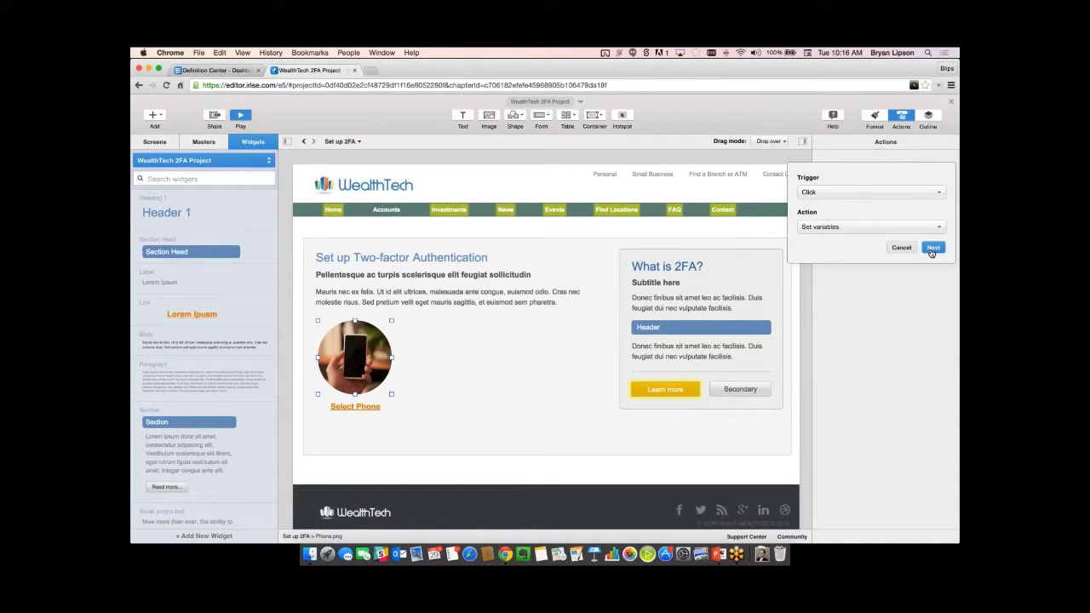
left_click(931, 249)
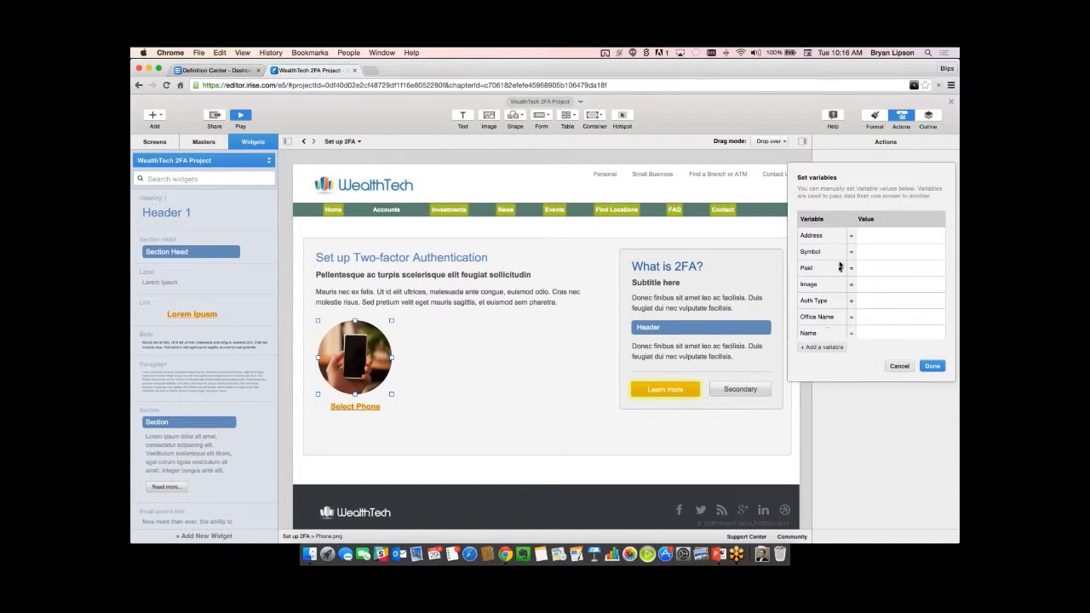
left_click(820, 347)
left_click(933, 367)
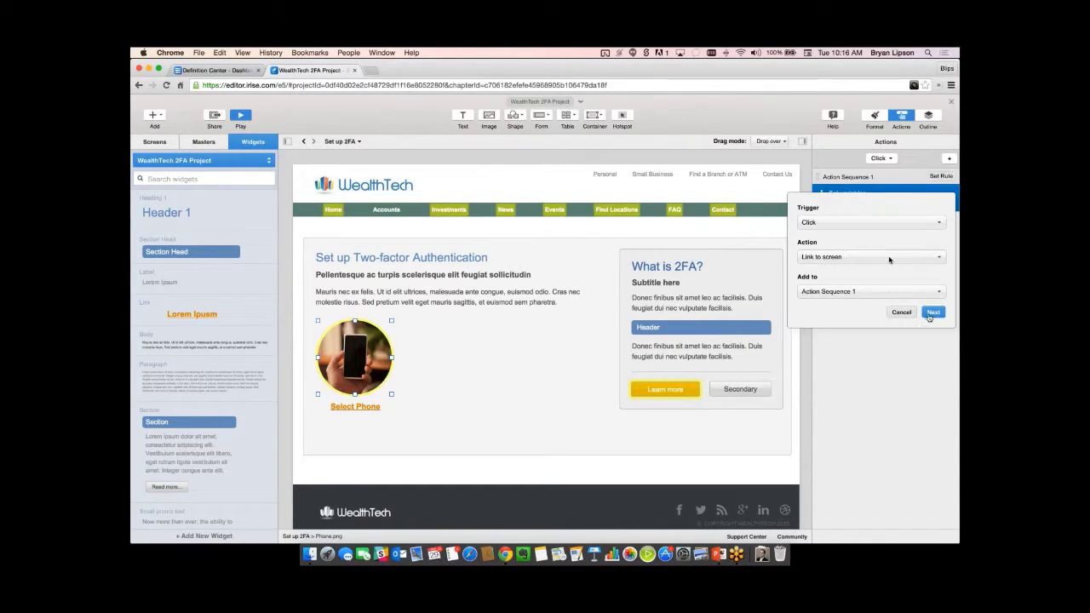
left_click(932, 313)
left_click(933, 276)
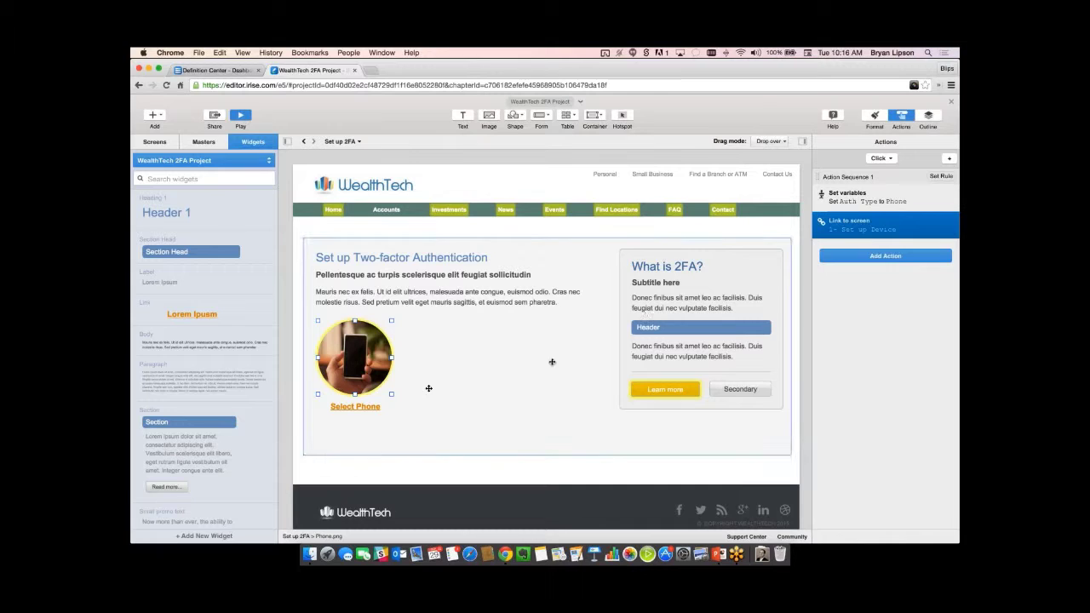
Step: Select the phone image together with the Select Phone link and dismiss their options menu
key("super+a")
right_click(361, 357)
left_click(409, 482)
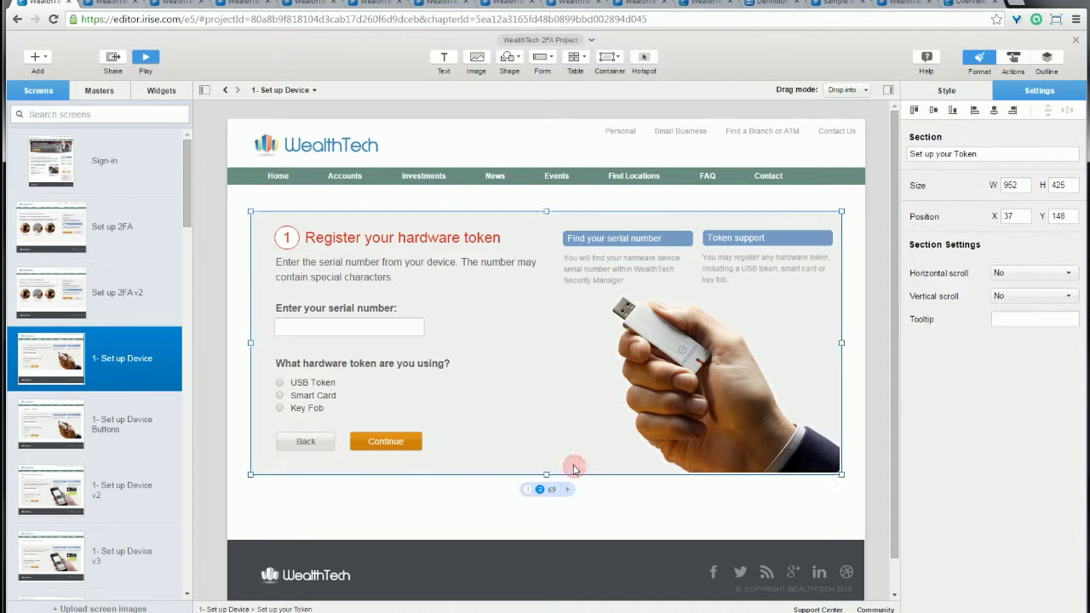
Step: Flip the section between the phone setup and hardware token views
left_click(527, 490)
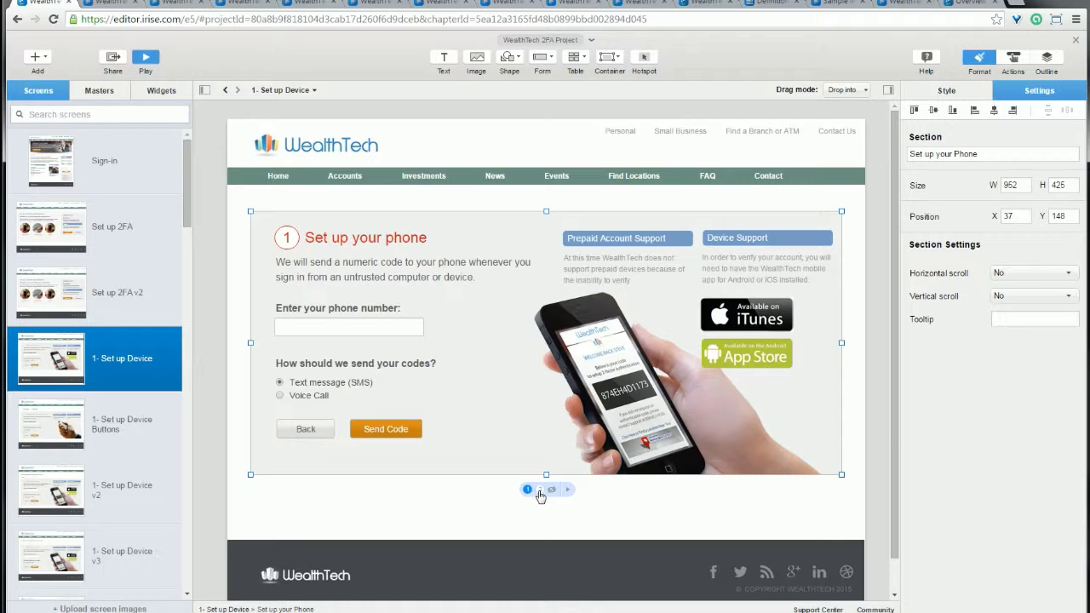
left_click(540, 491)
left_click(527, 491)
Step: Open the Set up 2FA v2 screen and select the Select Phone image
left_click(100, 299)
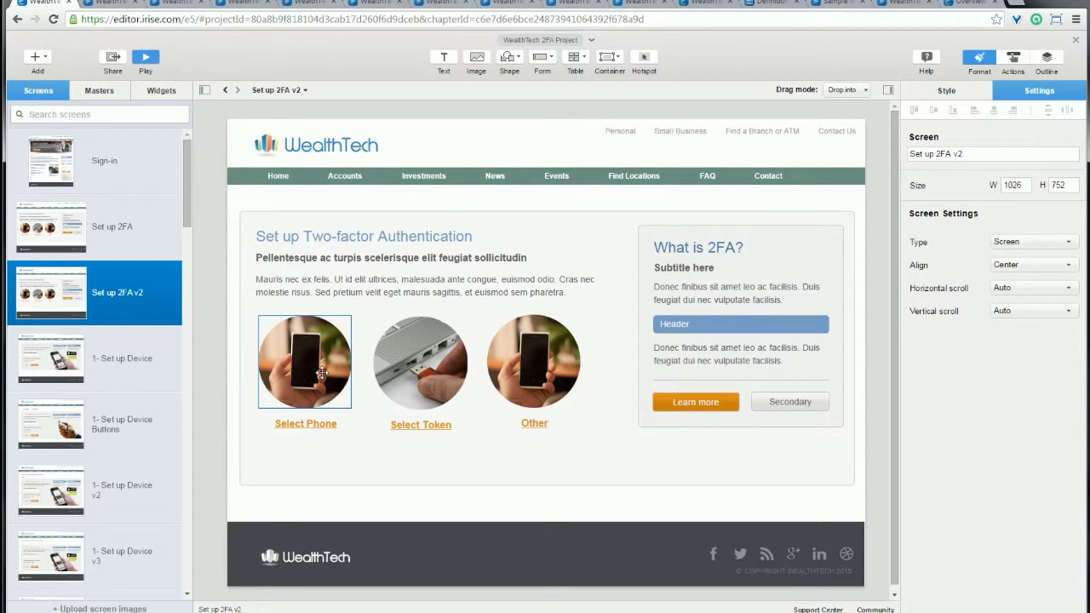
left_click(322, 373)
left_click(417, 354)
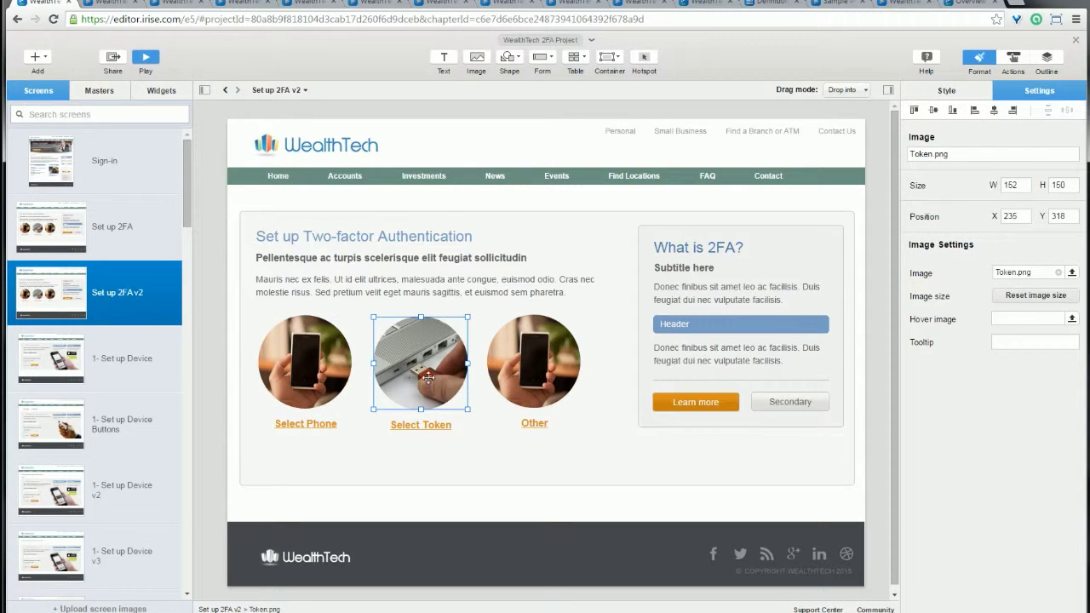
left_click(313, 372)
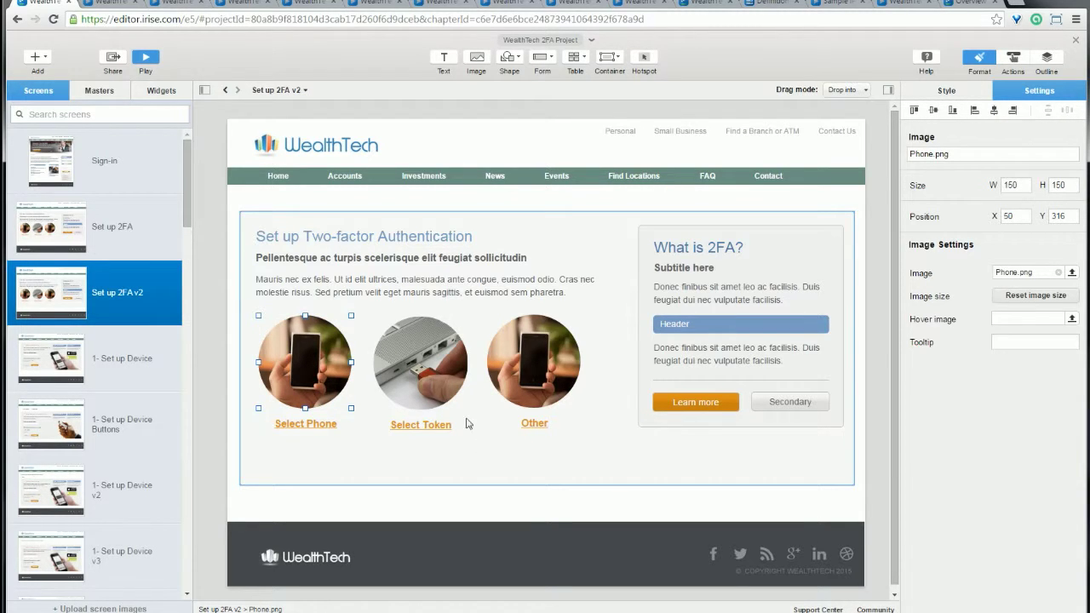
left_click(446, 371)
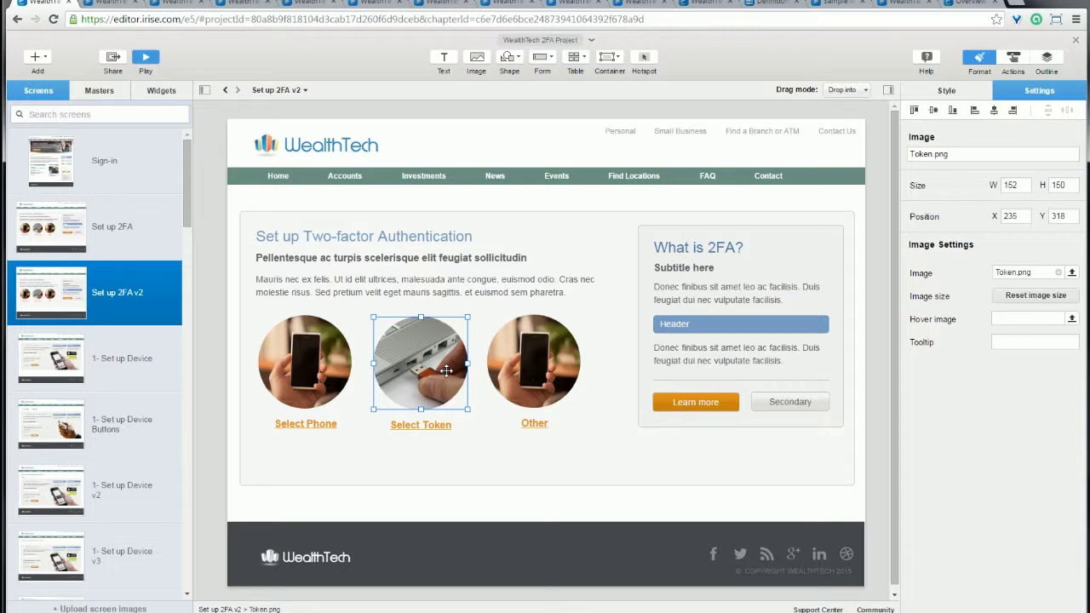
left_click(300, 370)
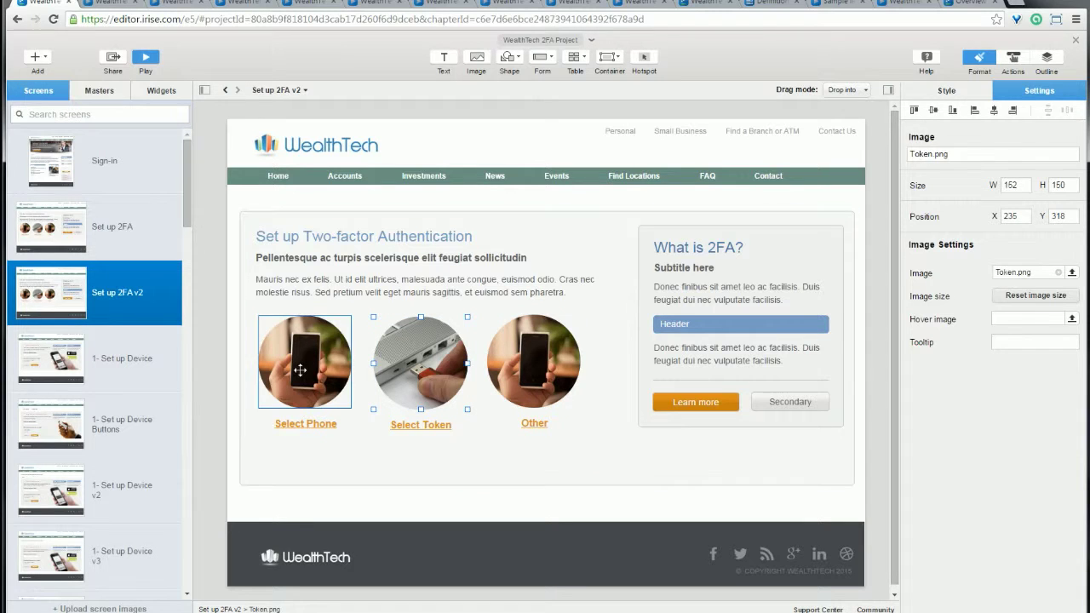
Step: Add a Click action of type Set variables to the Select Phone image
left_click(1013, 57)
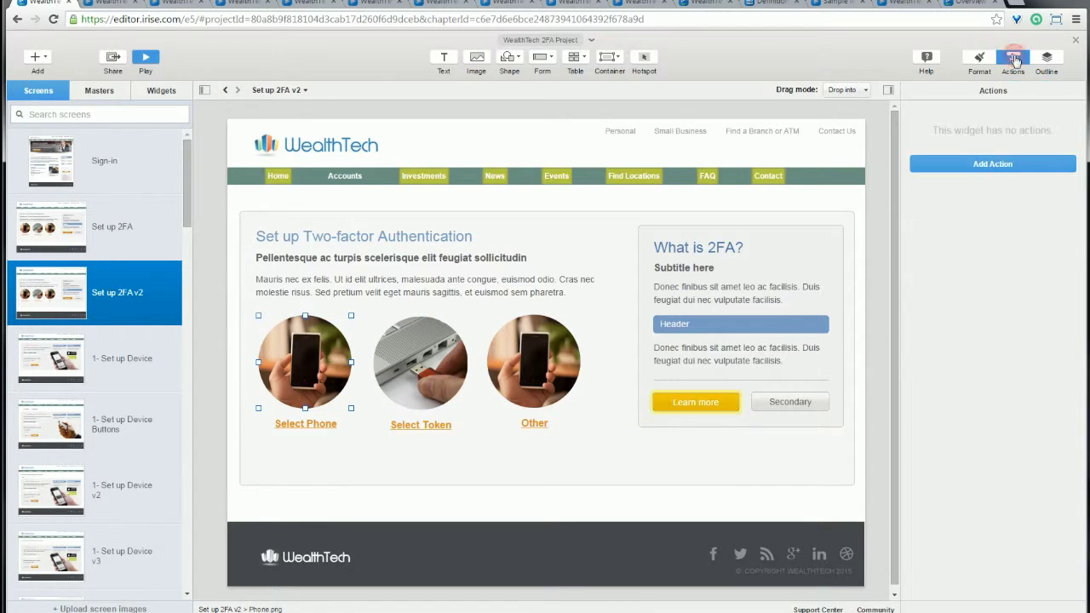
left_click(1009, 166)
left_click_drag(943, 143, 439, 214)
left_click(454, 281)
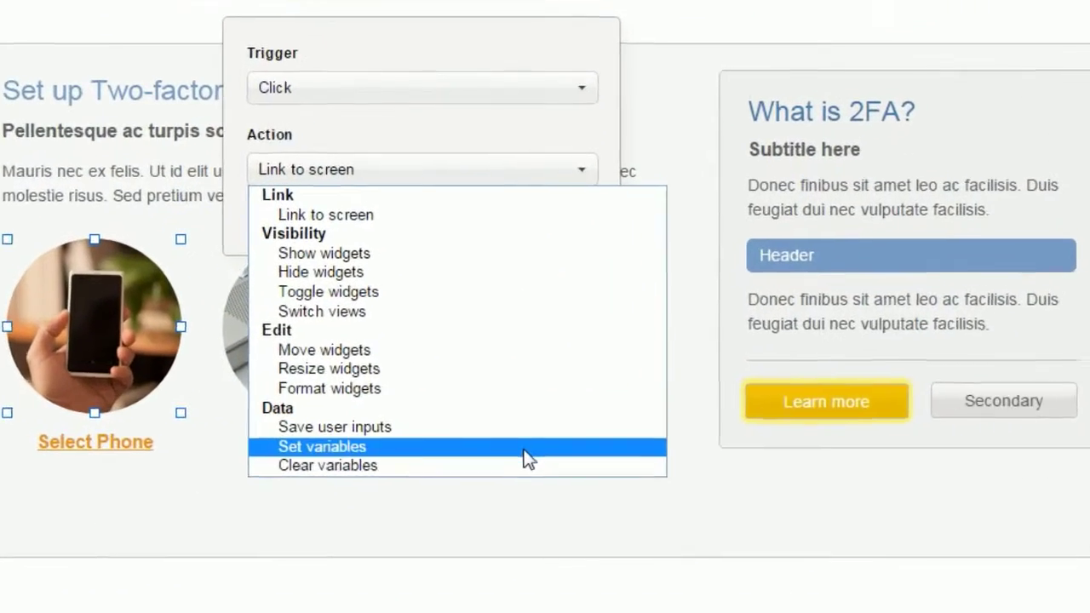
left_click(458, 449)
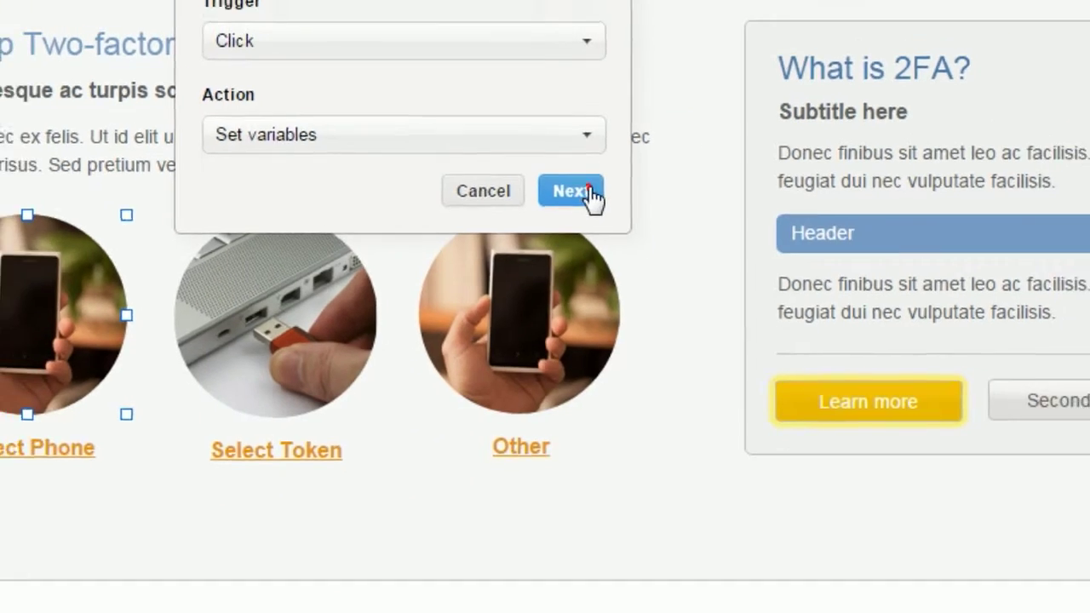
left_click(575, 172)
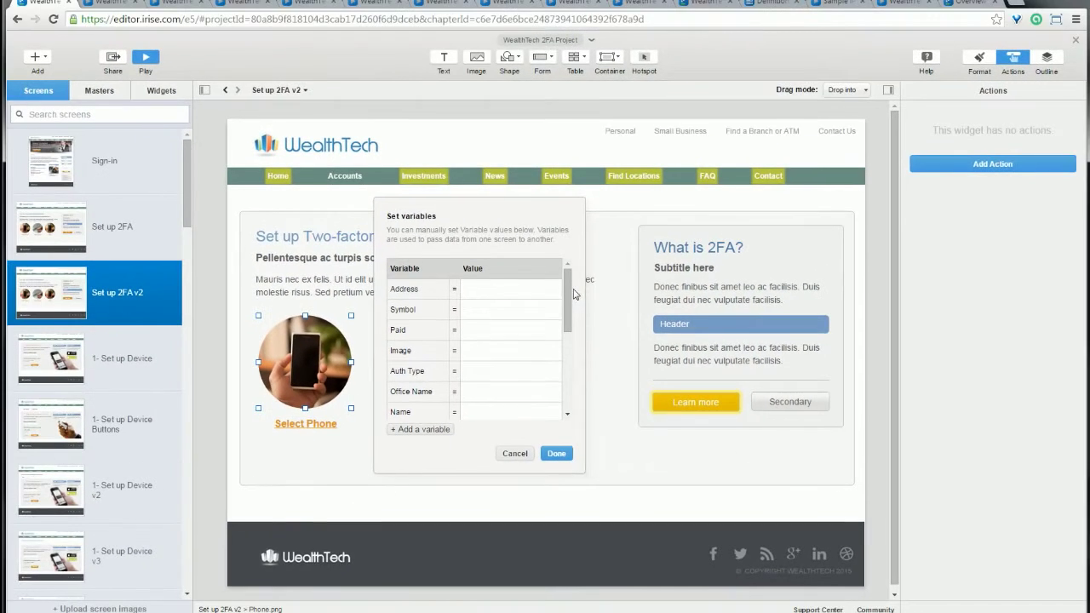
Step: Enter Phone as the Auth Type value and confirm with Done
left_click_drag(572, 291, 570, 401)
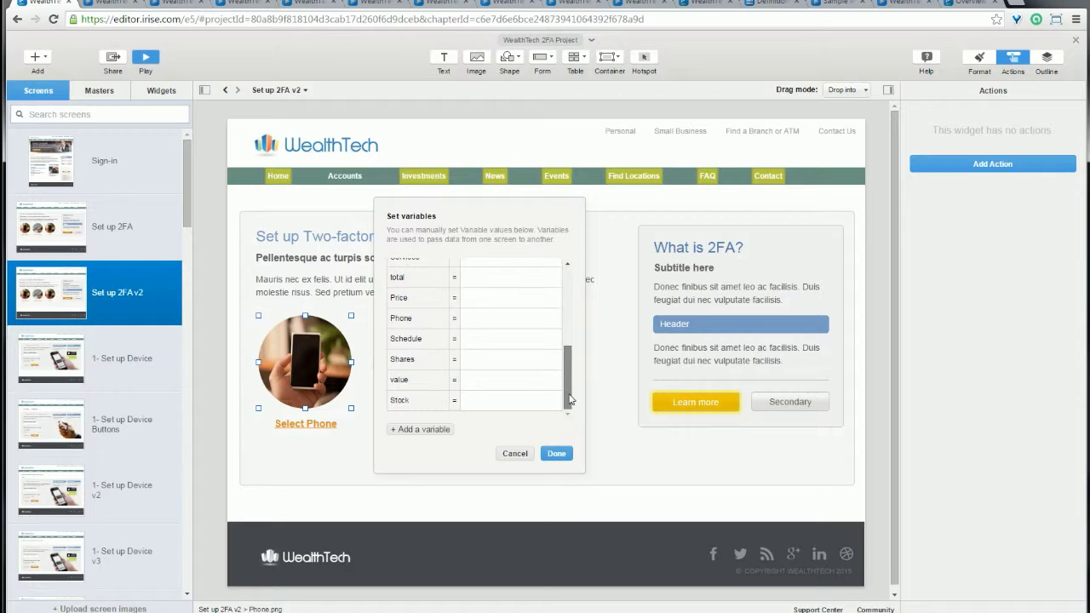
left_click(428, 436)
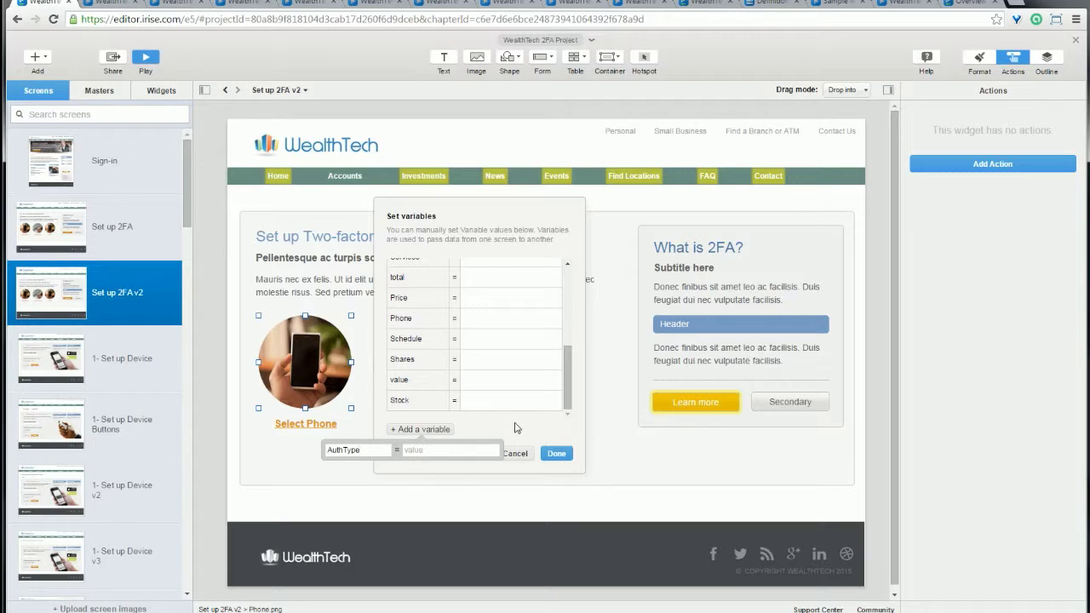
key("Return")
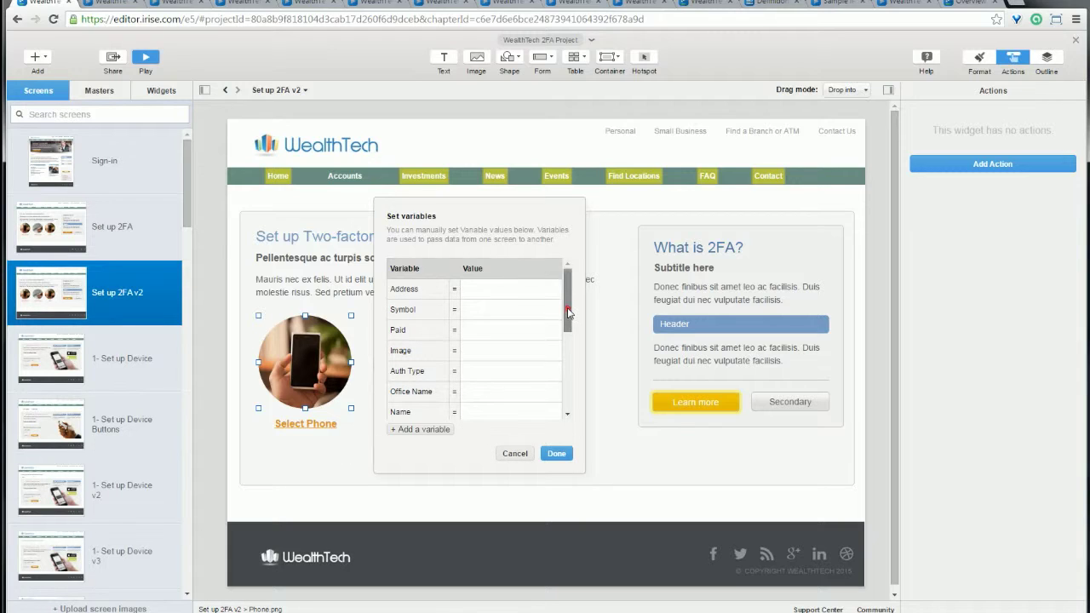
scroll(511, 349, "down", 1)
left_click(485, 354)
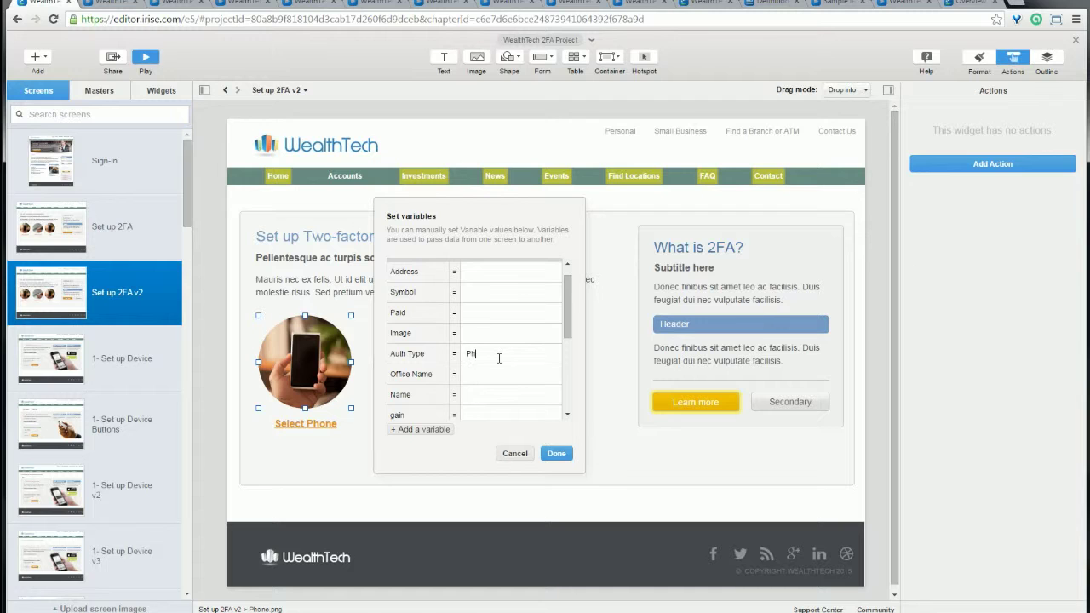
left_click(556, 452)
left_click(439, 381)
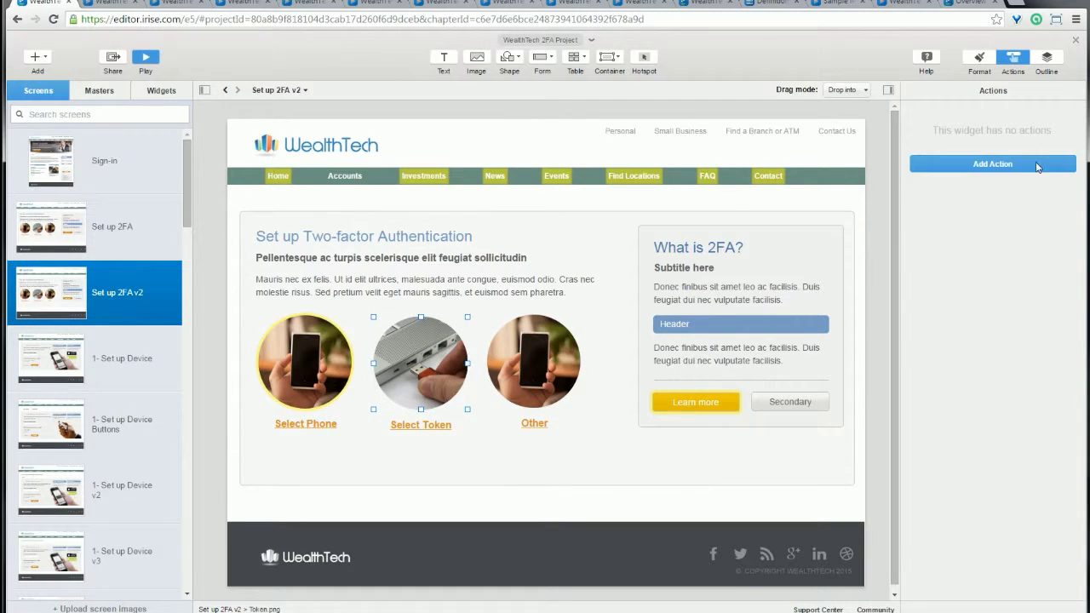
Step: Give the Token image a click action that sets the Auth Type variable to Token
left_click(1037, 164)
left_click_drag(963, 125, 417, 202)
left_click(414, 265)
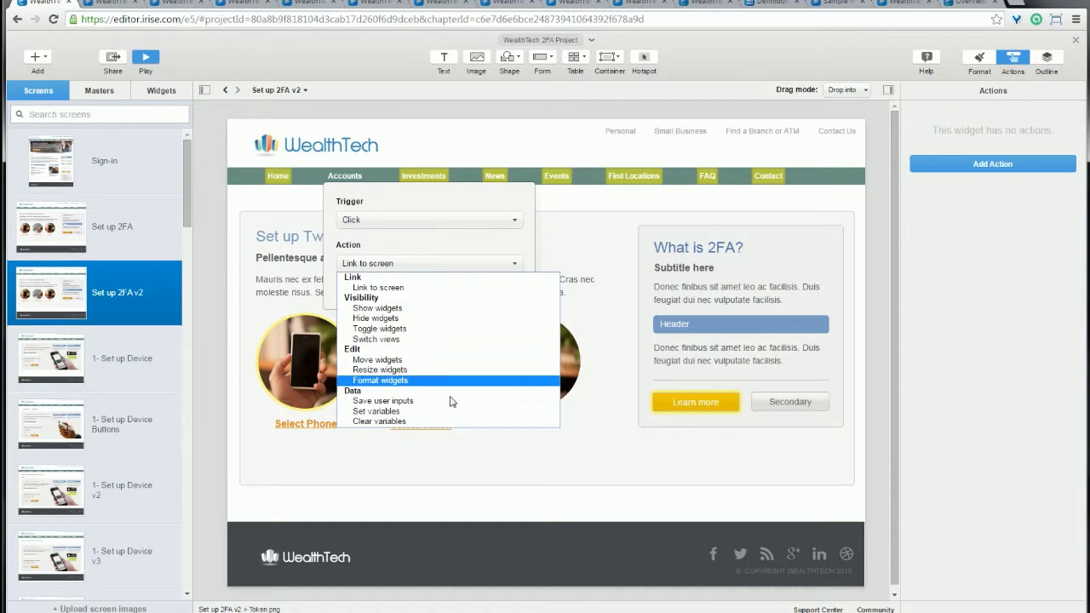
left_click(374, 401)
left_click(507, 291)
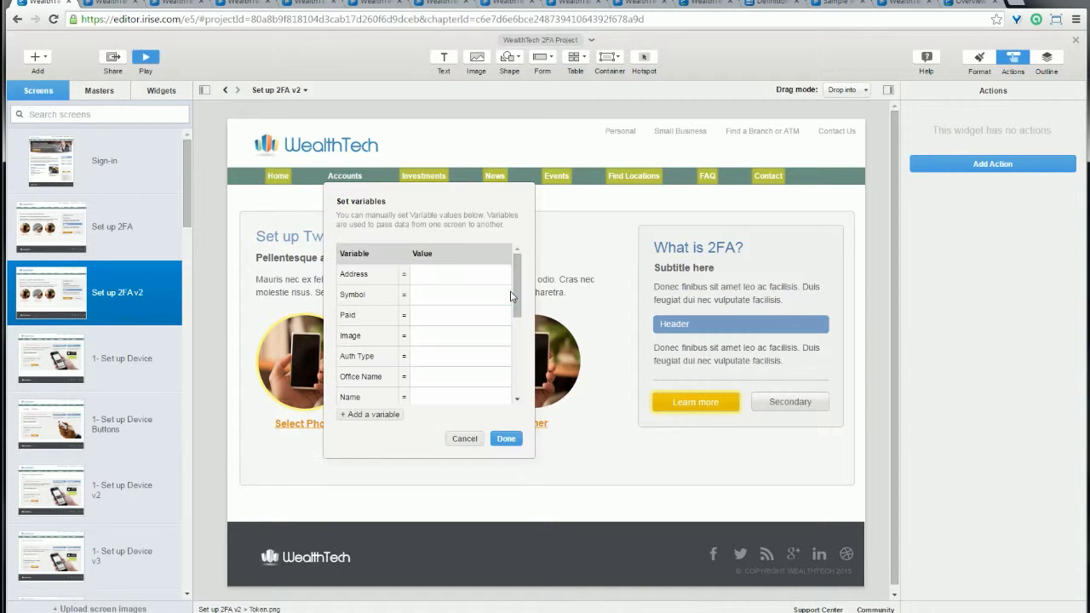
left_click(440, 356)
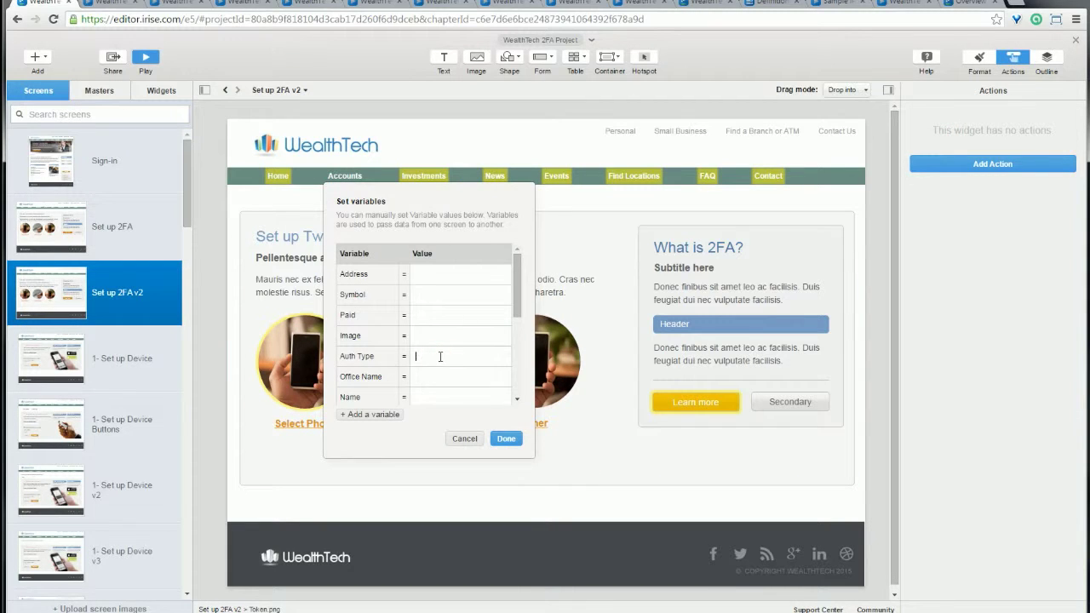
left_click(504, 439)
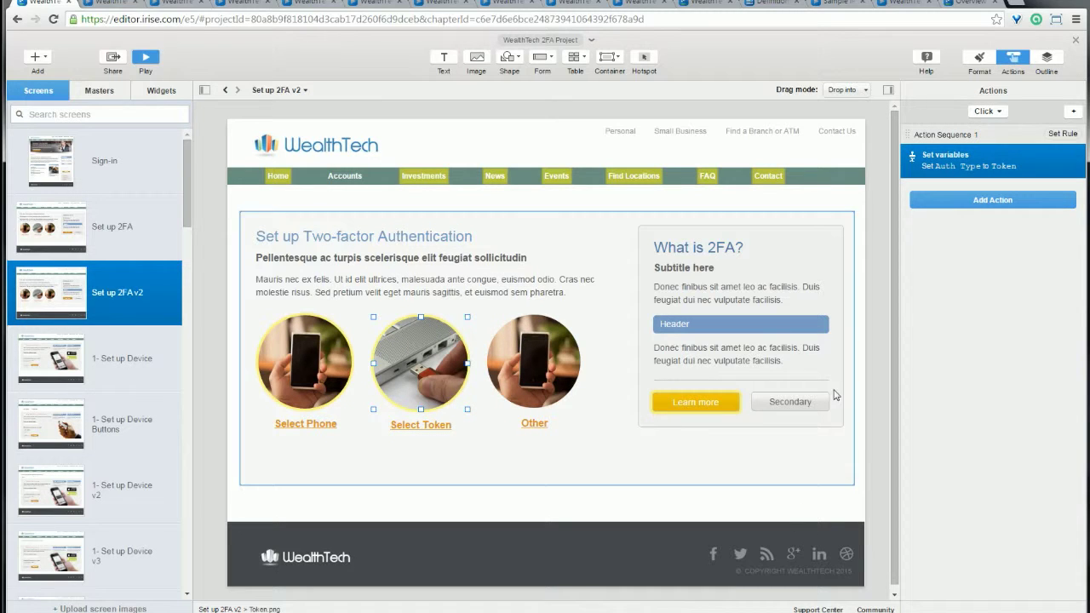
Step: Add a second action linking the Token image to the 1- Set up Device screen
left_click(957, 201)
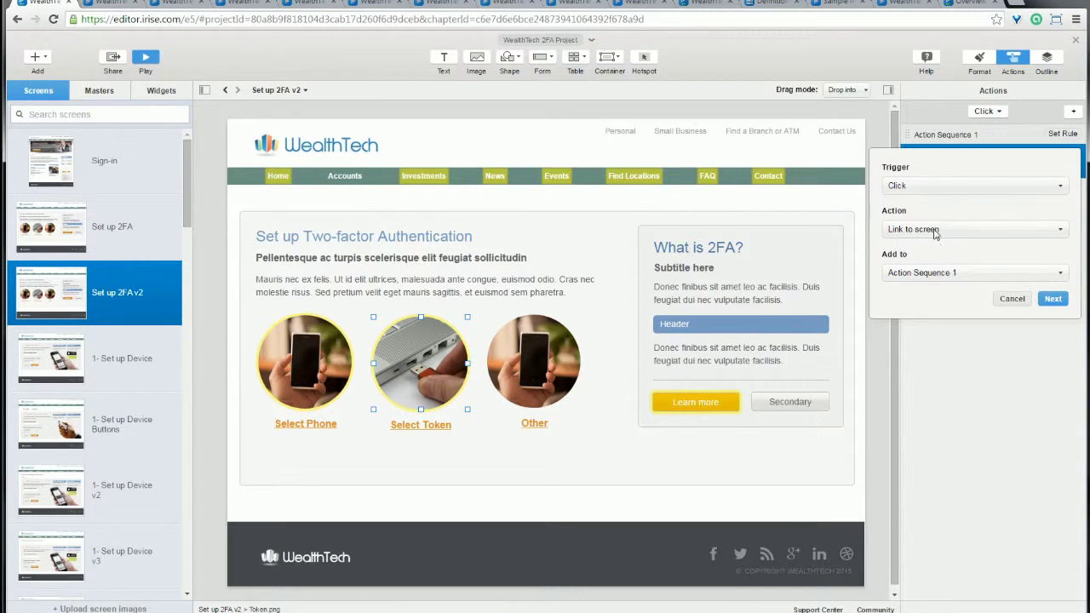
left_click(1054, 299)
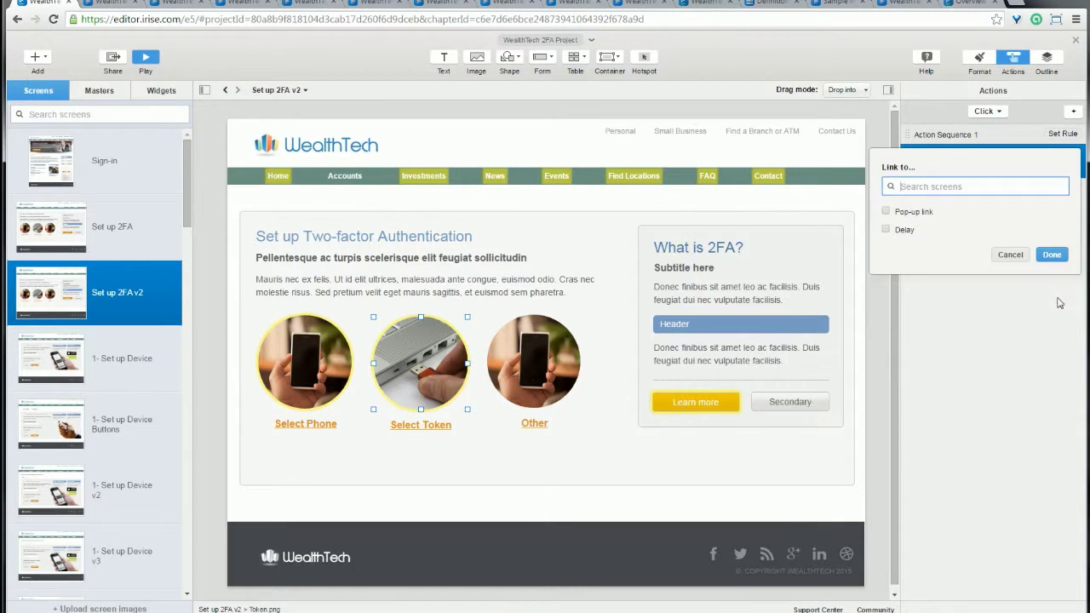
left_click(947, 190)
left_click(950, 215)
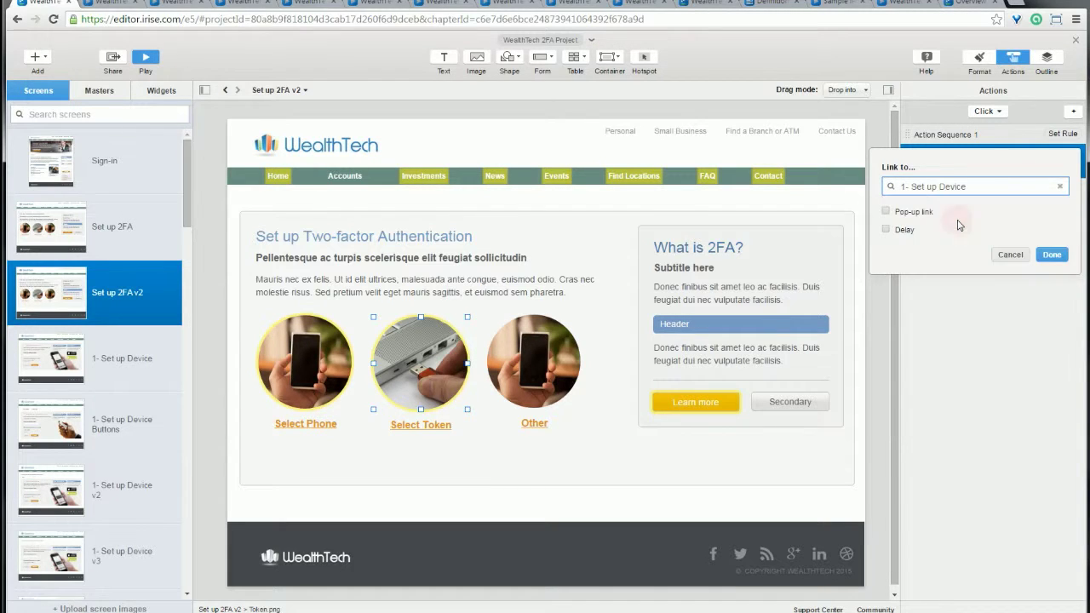
left_click(1050, 256)
Step: Link the Select Phone image to 1- Set up Device as well, then open that screen
left_click(304, 362)
left_click(979, 202)
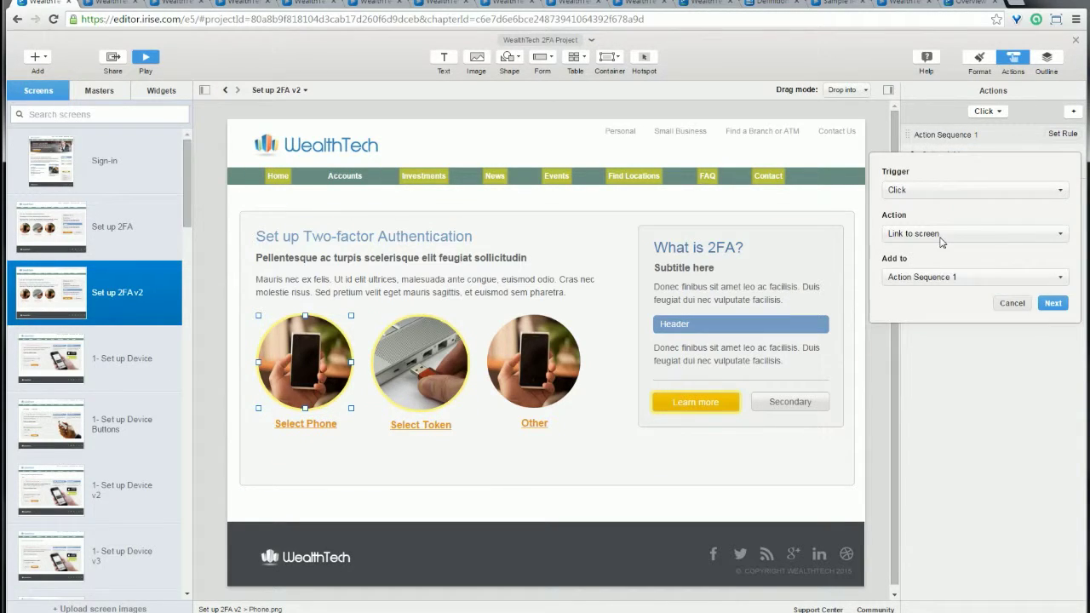
left_click(1058, 306)
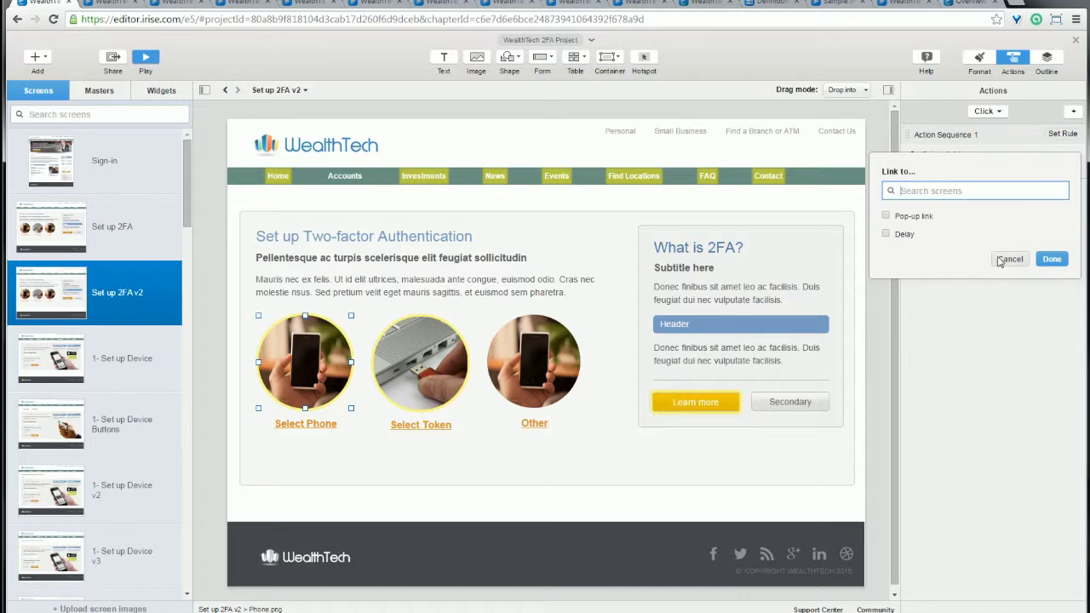
type("1")
left_click(953, 223)
left_click(1050, 259)
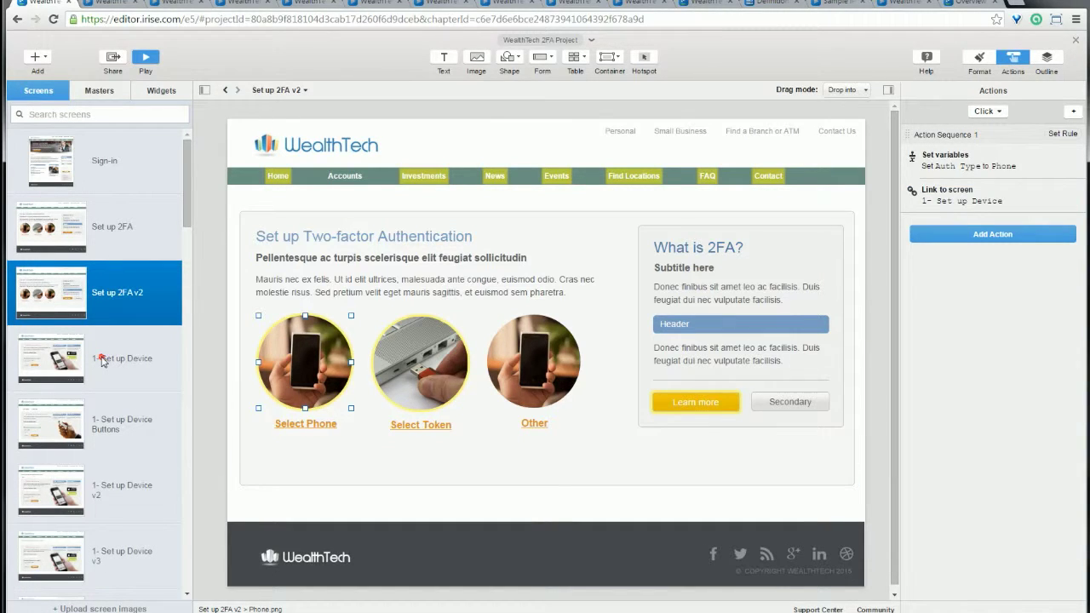
left_click(101, 360)
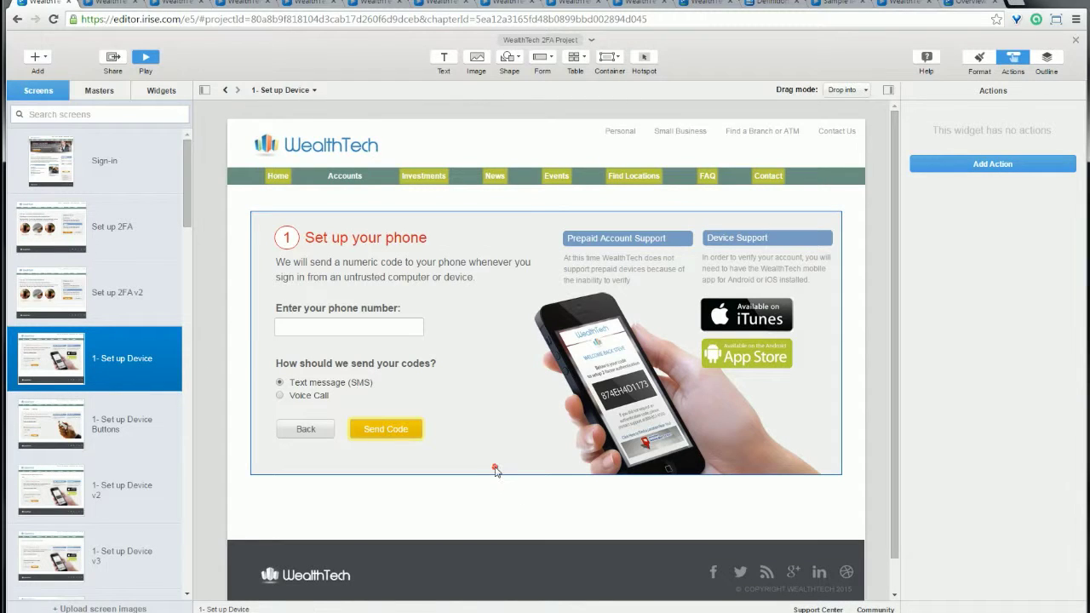
Step: Base the device container's view display rules on Auth Type, with Phone showing the first view
left_click(495, 468)
left_click(567, 489)
left_click_drag(549, 518, 532, 275)
left_click(482, 299)
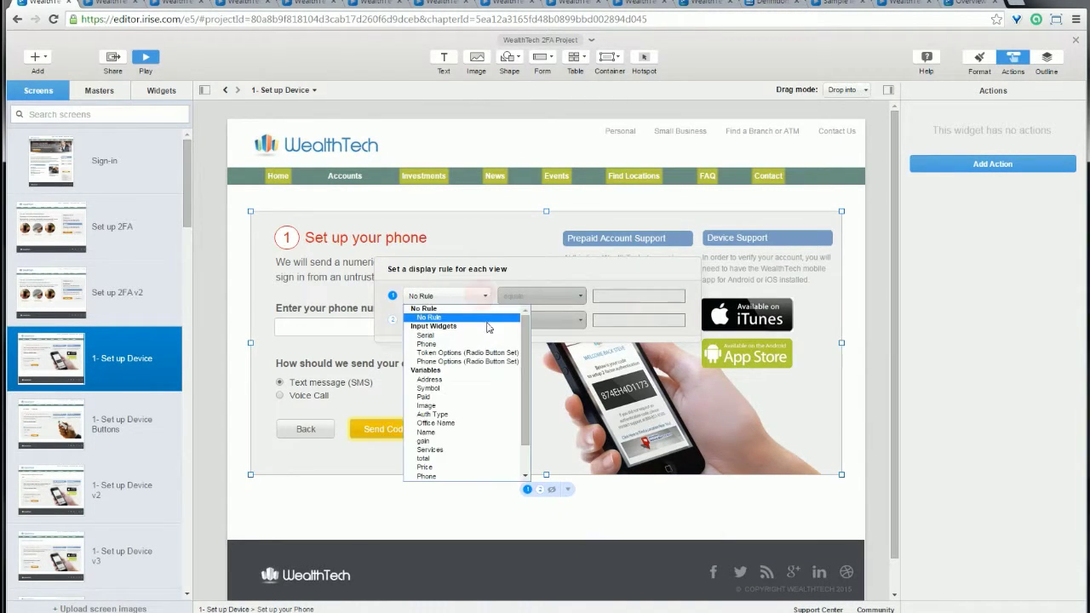
left_click(482, 415)
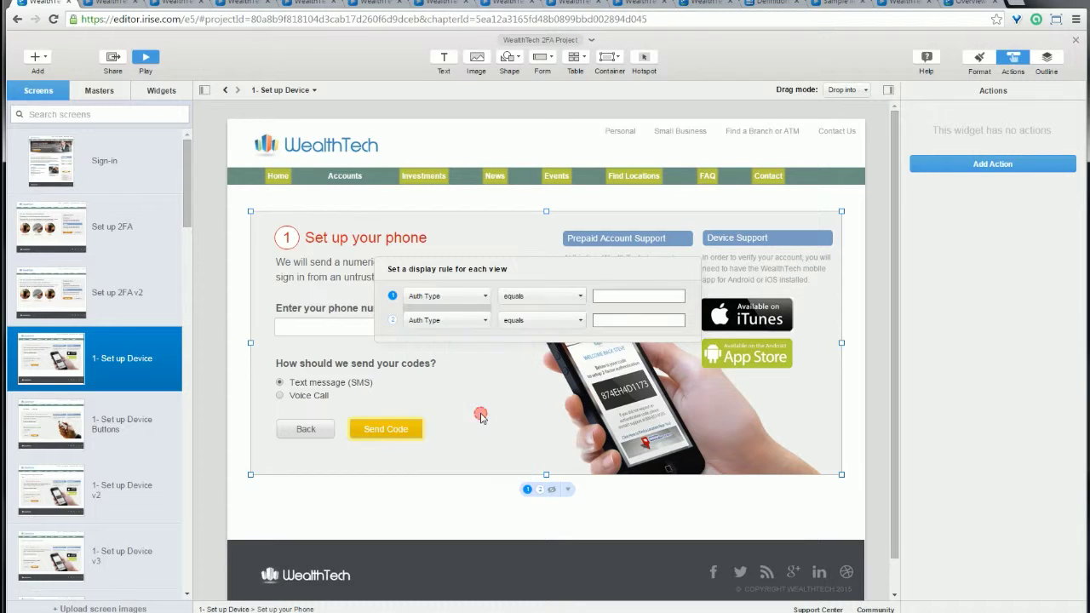
left_click(642, 293)
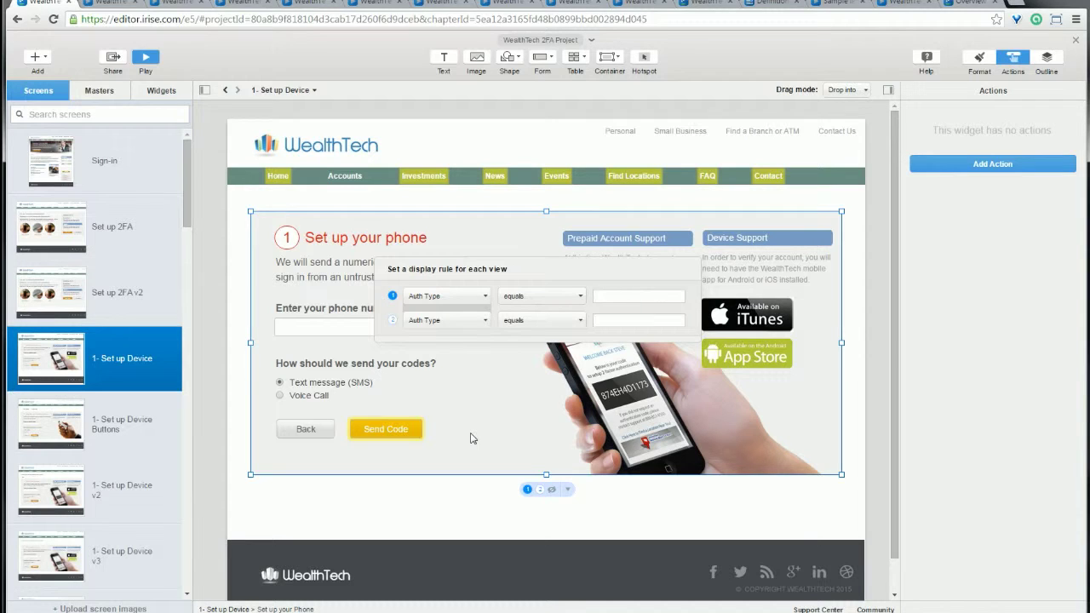
type("Phone")
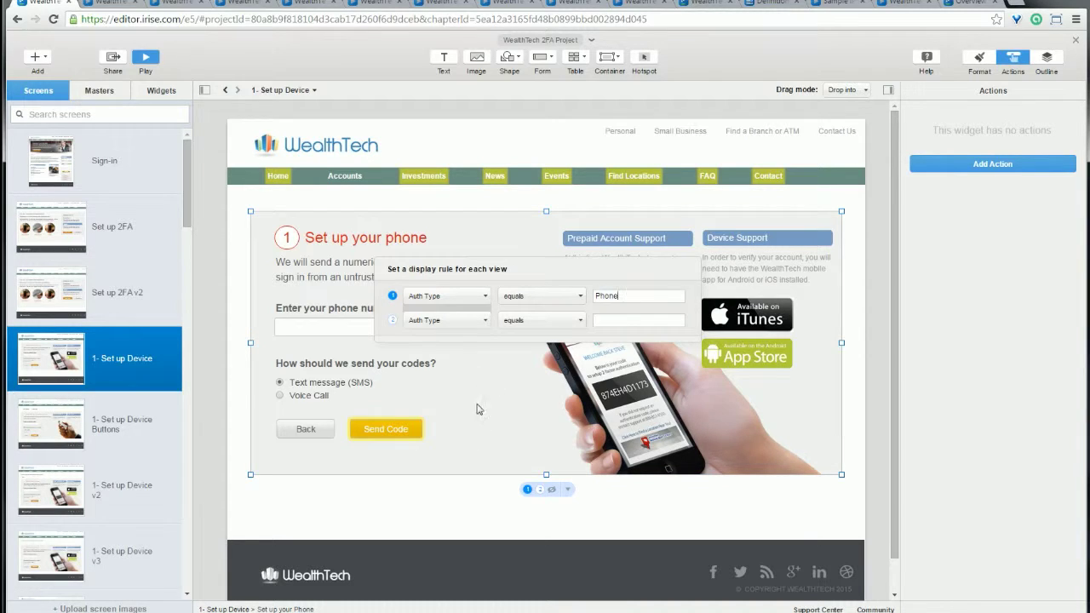
left_click(627, 321)
left_click(611, 527)
Step: Preview the prototype from Set up 2FA v2 and check the Token image leads to the hardware-token page
left_click(128, 293)
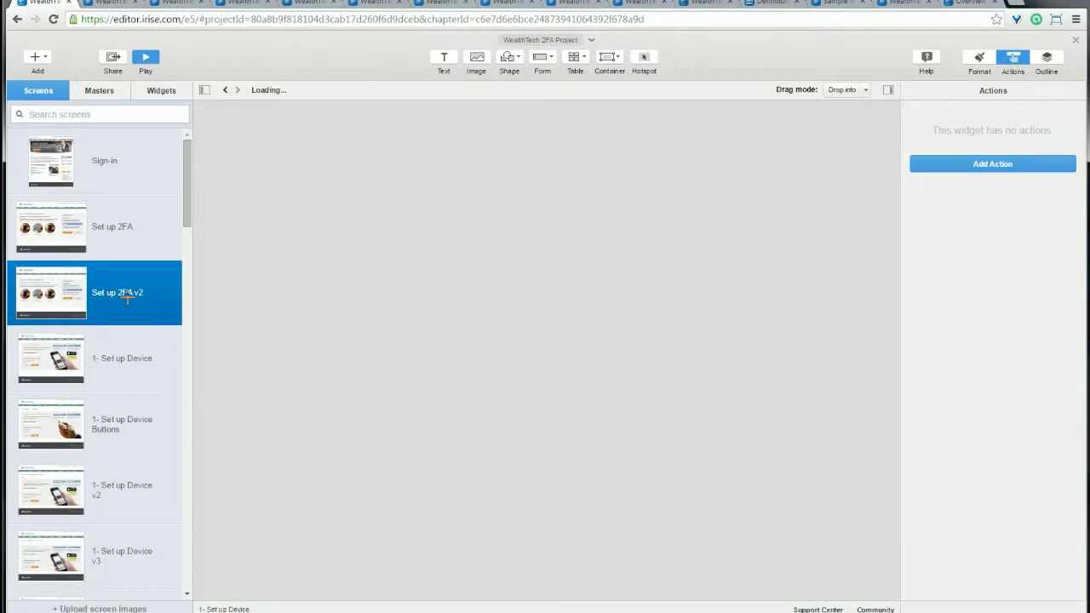
left_click(146, 56)
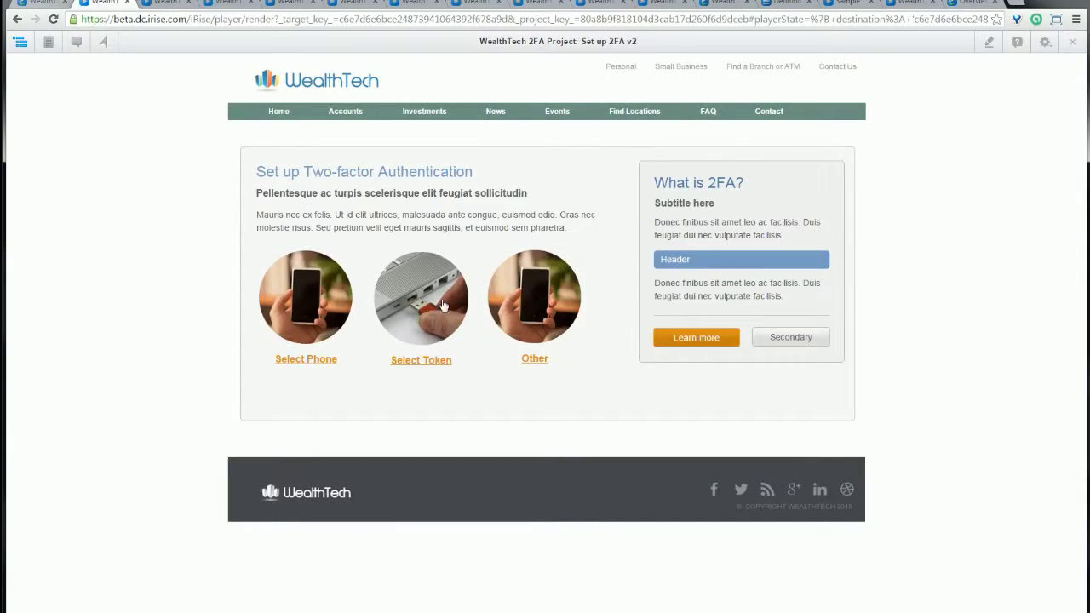
left_click(378, 300)
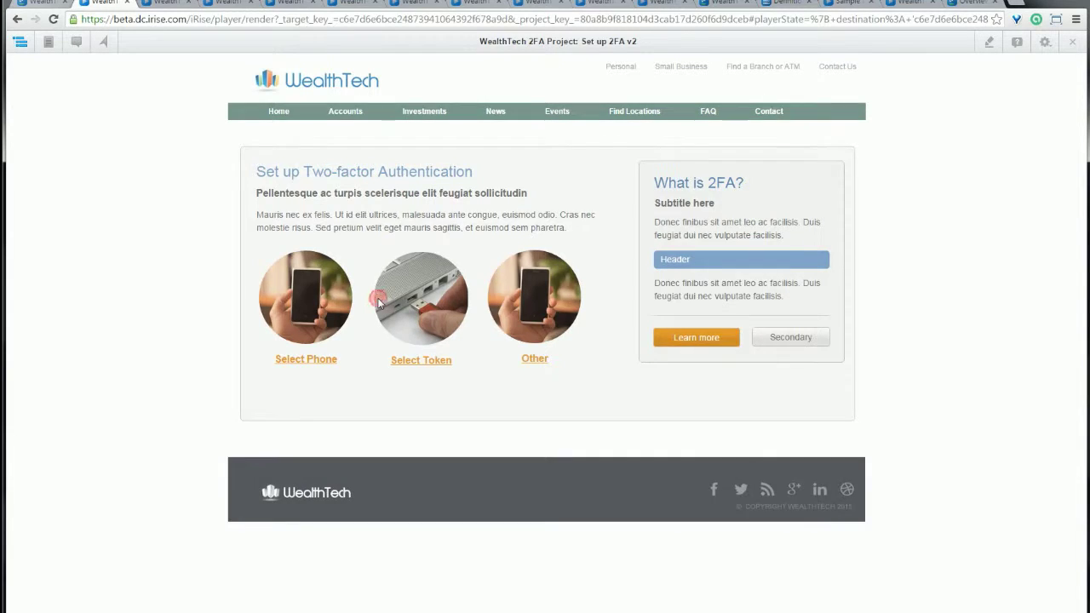
left_click(17, 18)
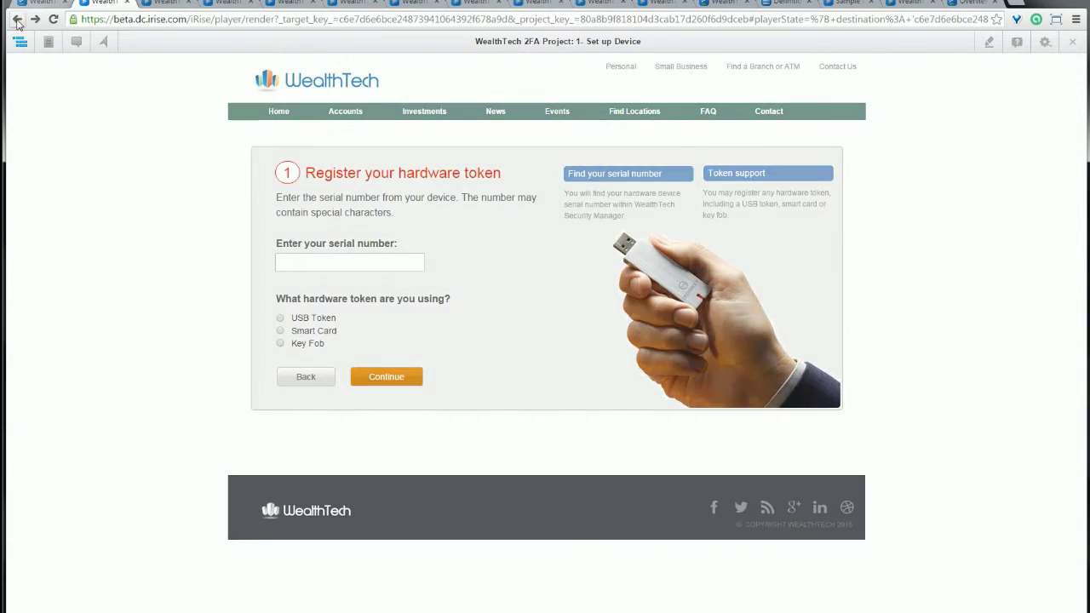
Step: Check Select Phone reaches the phone setup form and type 'Thanks for watching' in its phone field
left_click(321, 302)
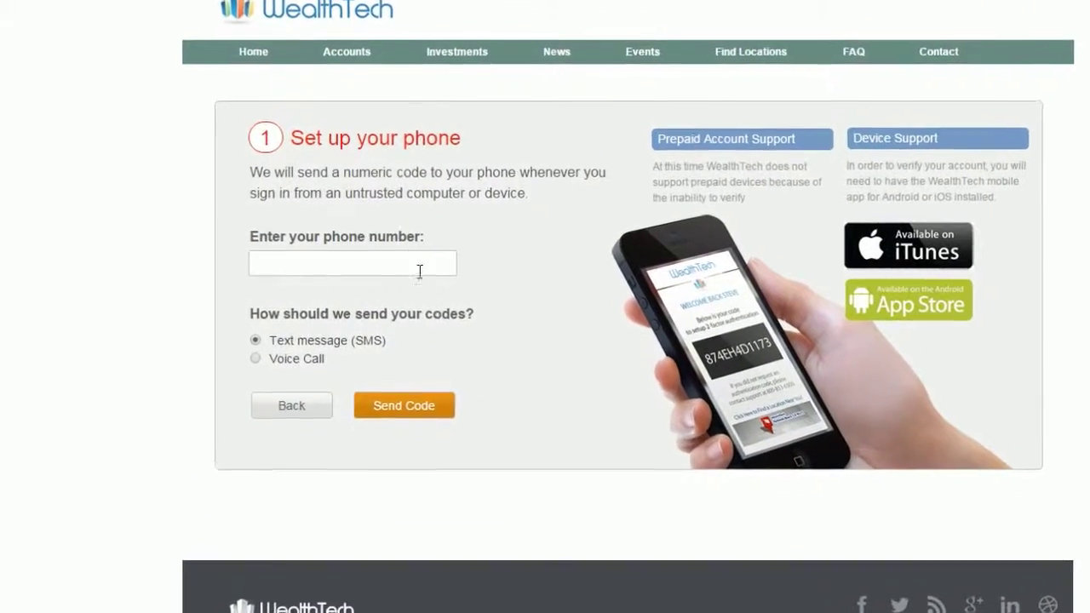
left_click(419, 263)
type("Thanks for wat")
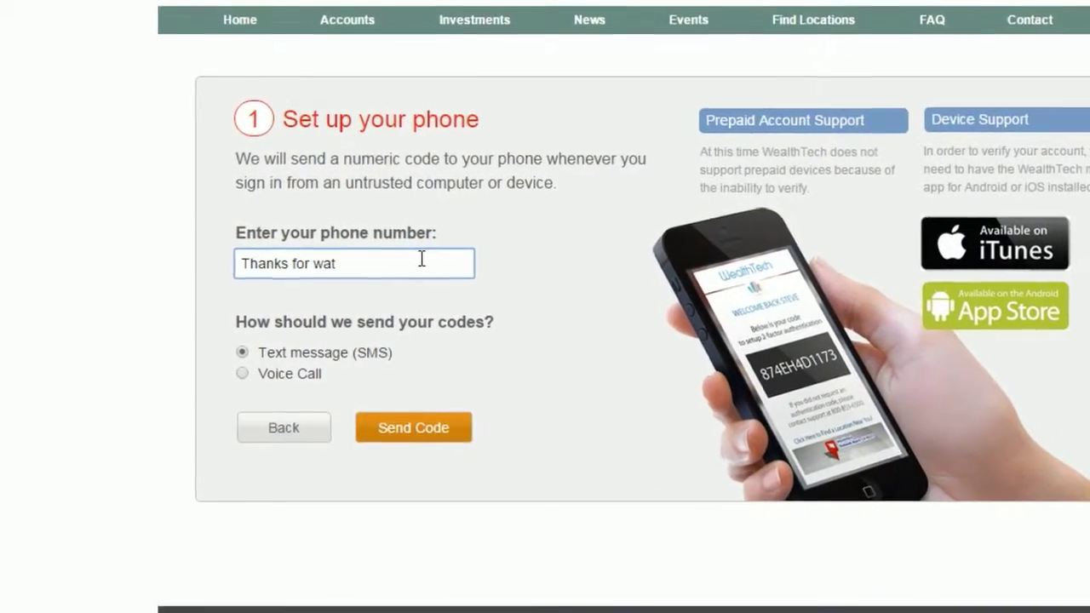